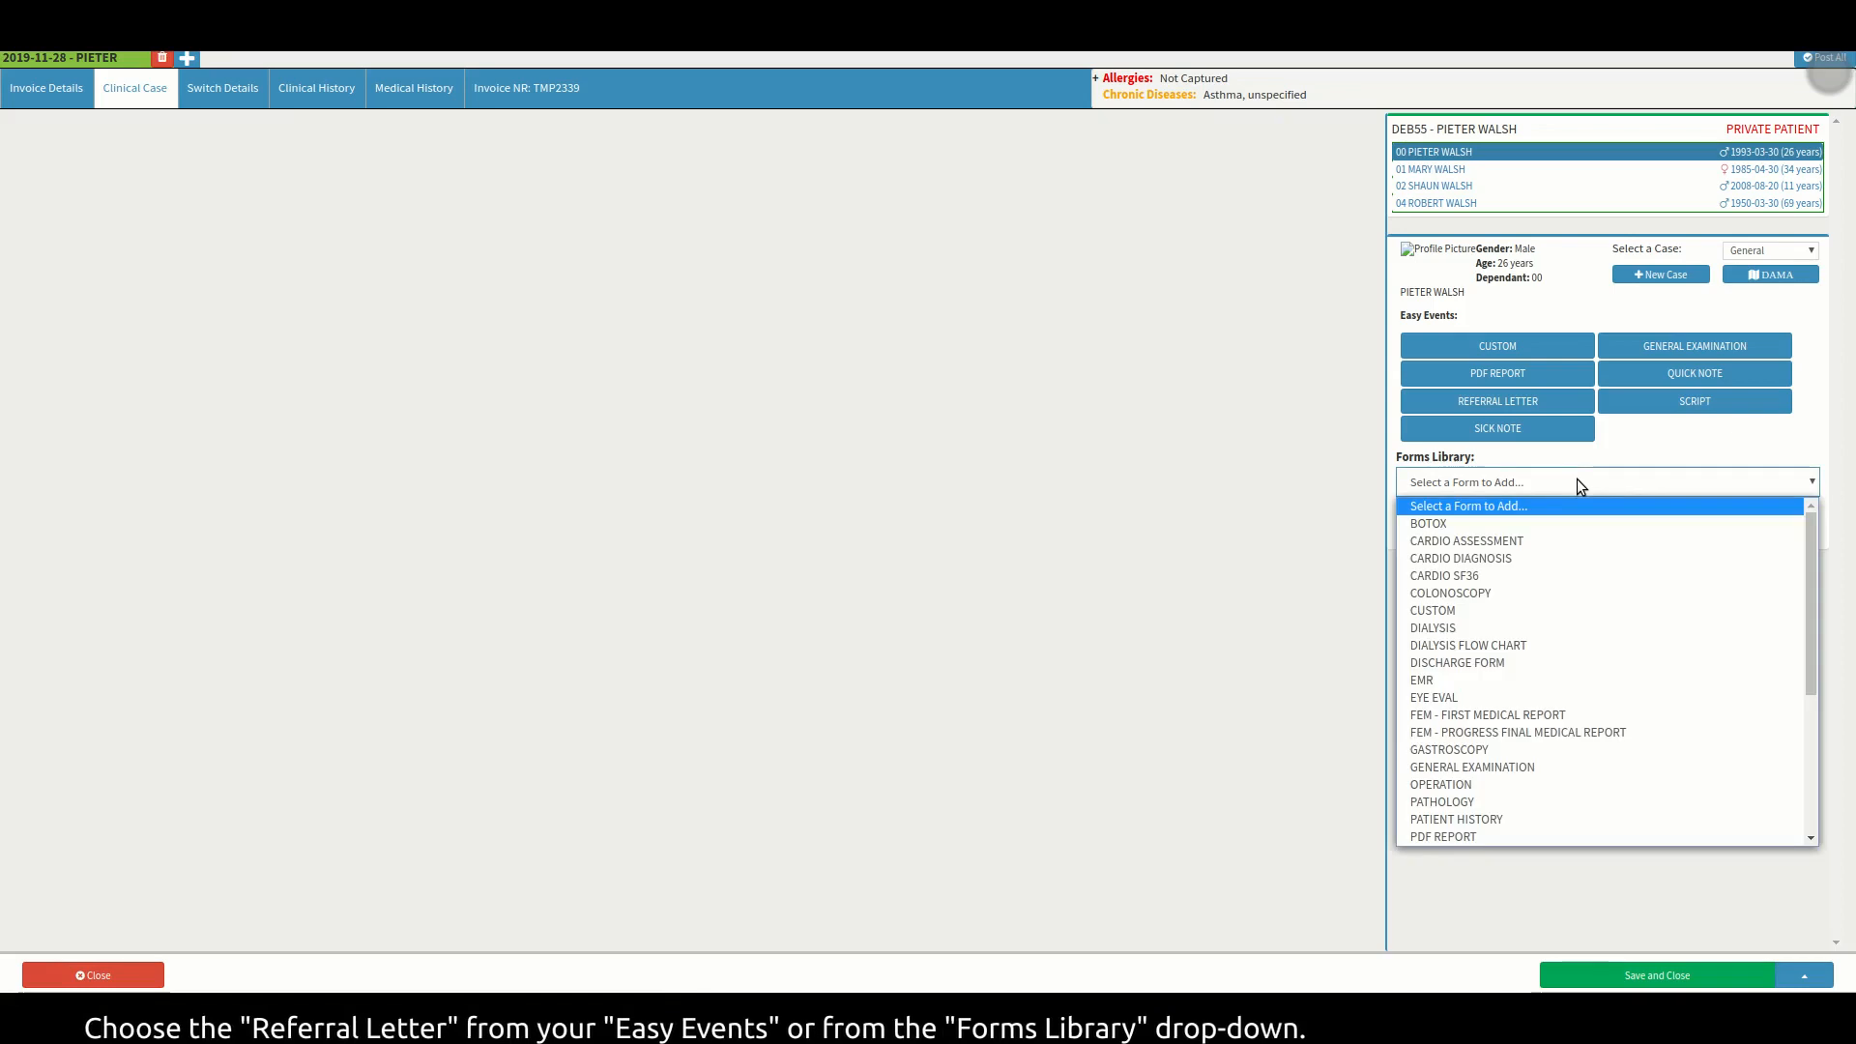
pyautogui.click(1579, 483)
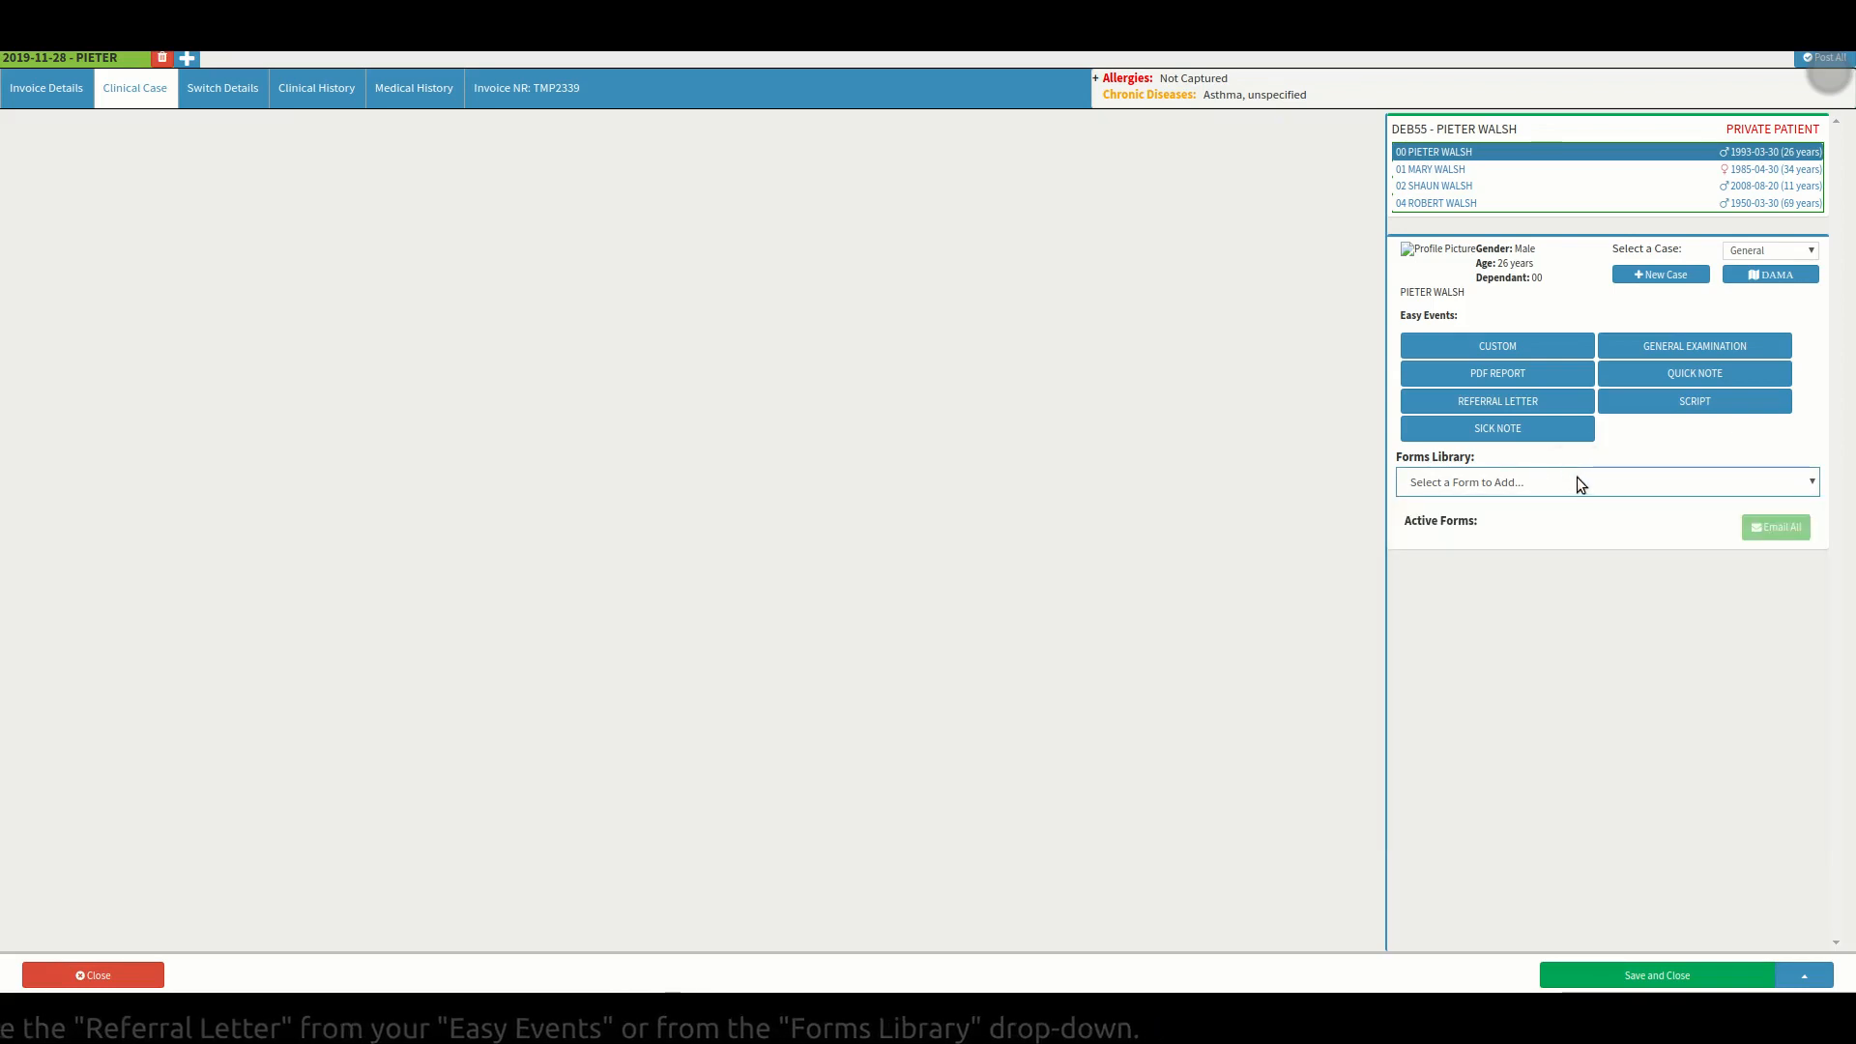
# Create a Referral Letter form dated 2019-11-28 from the Forms Library list.
pyautogui.click(1573, 406)
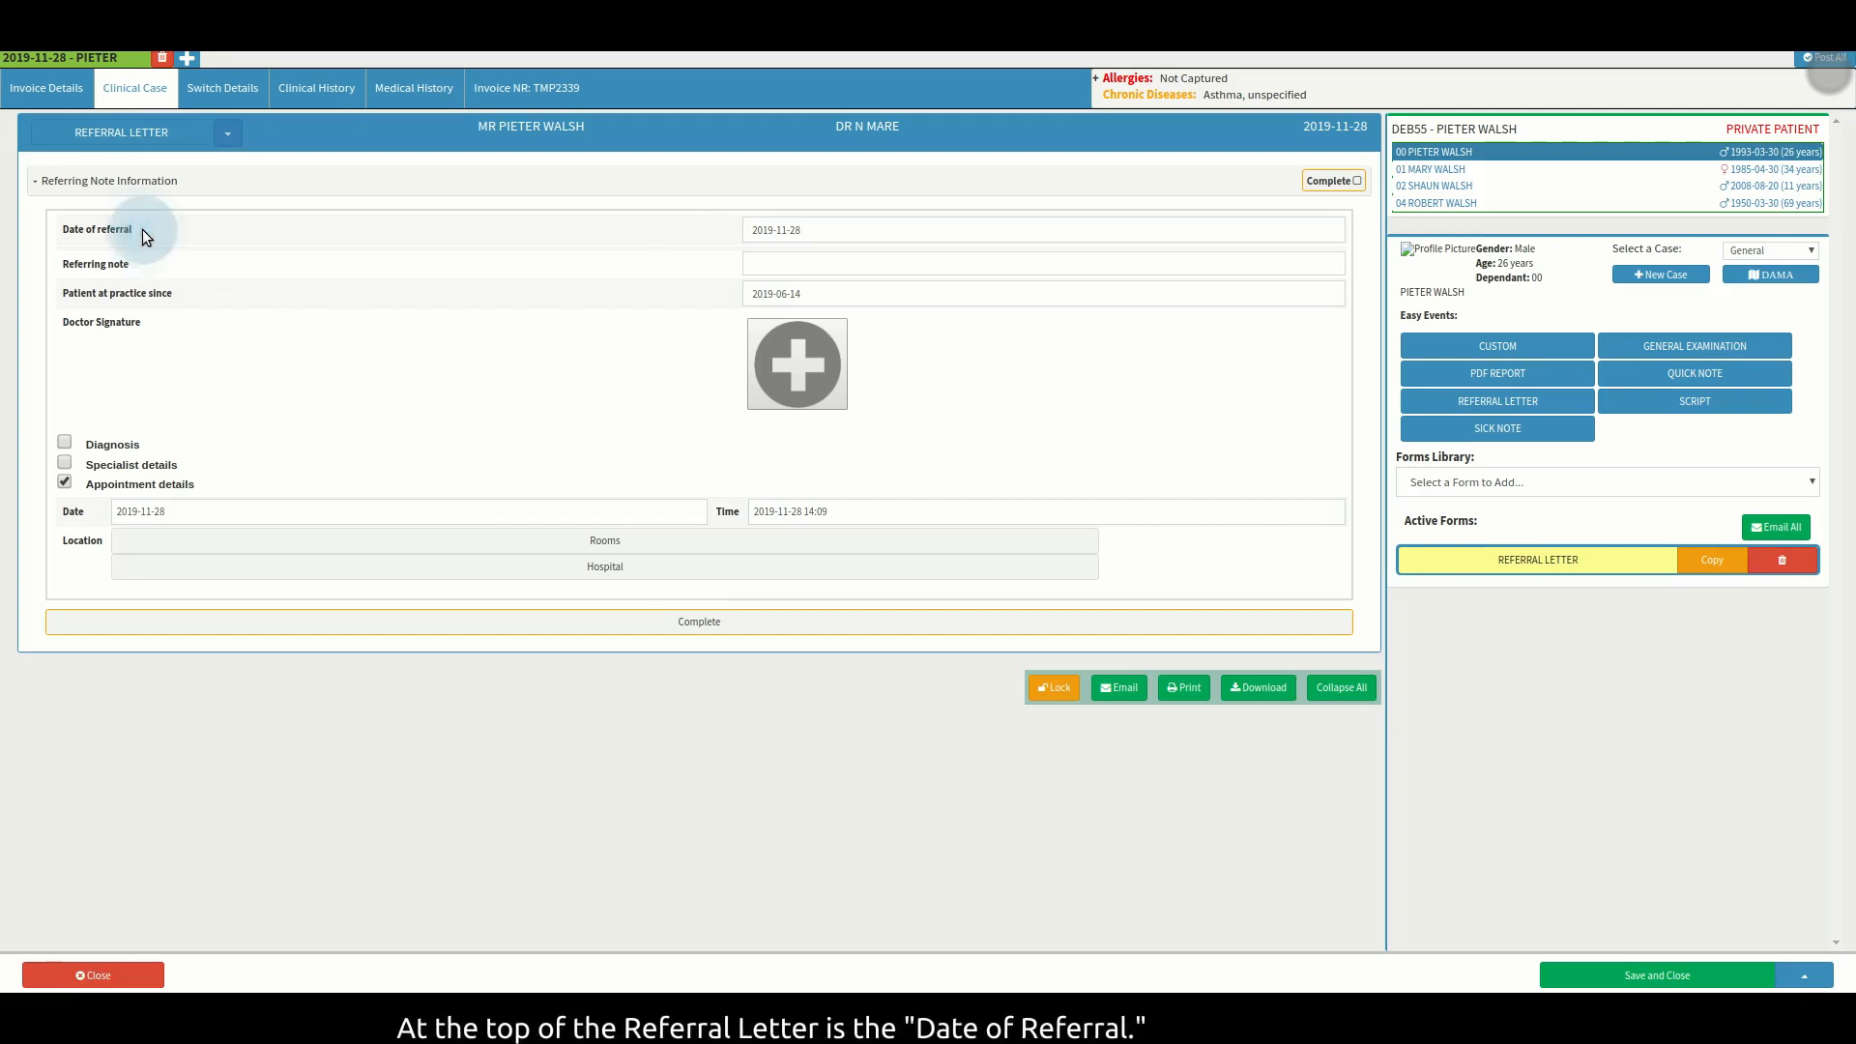
pyautogui.click(831, 233)
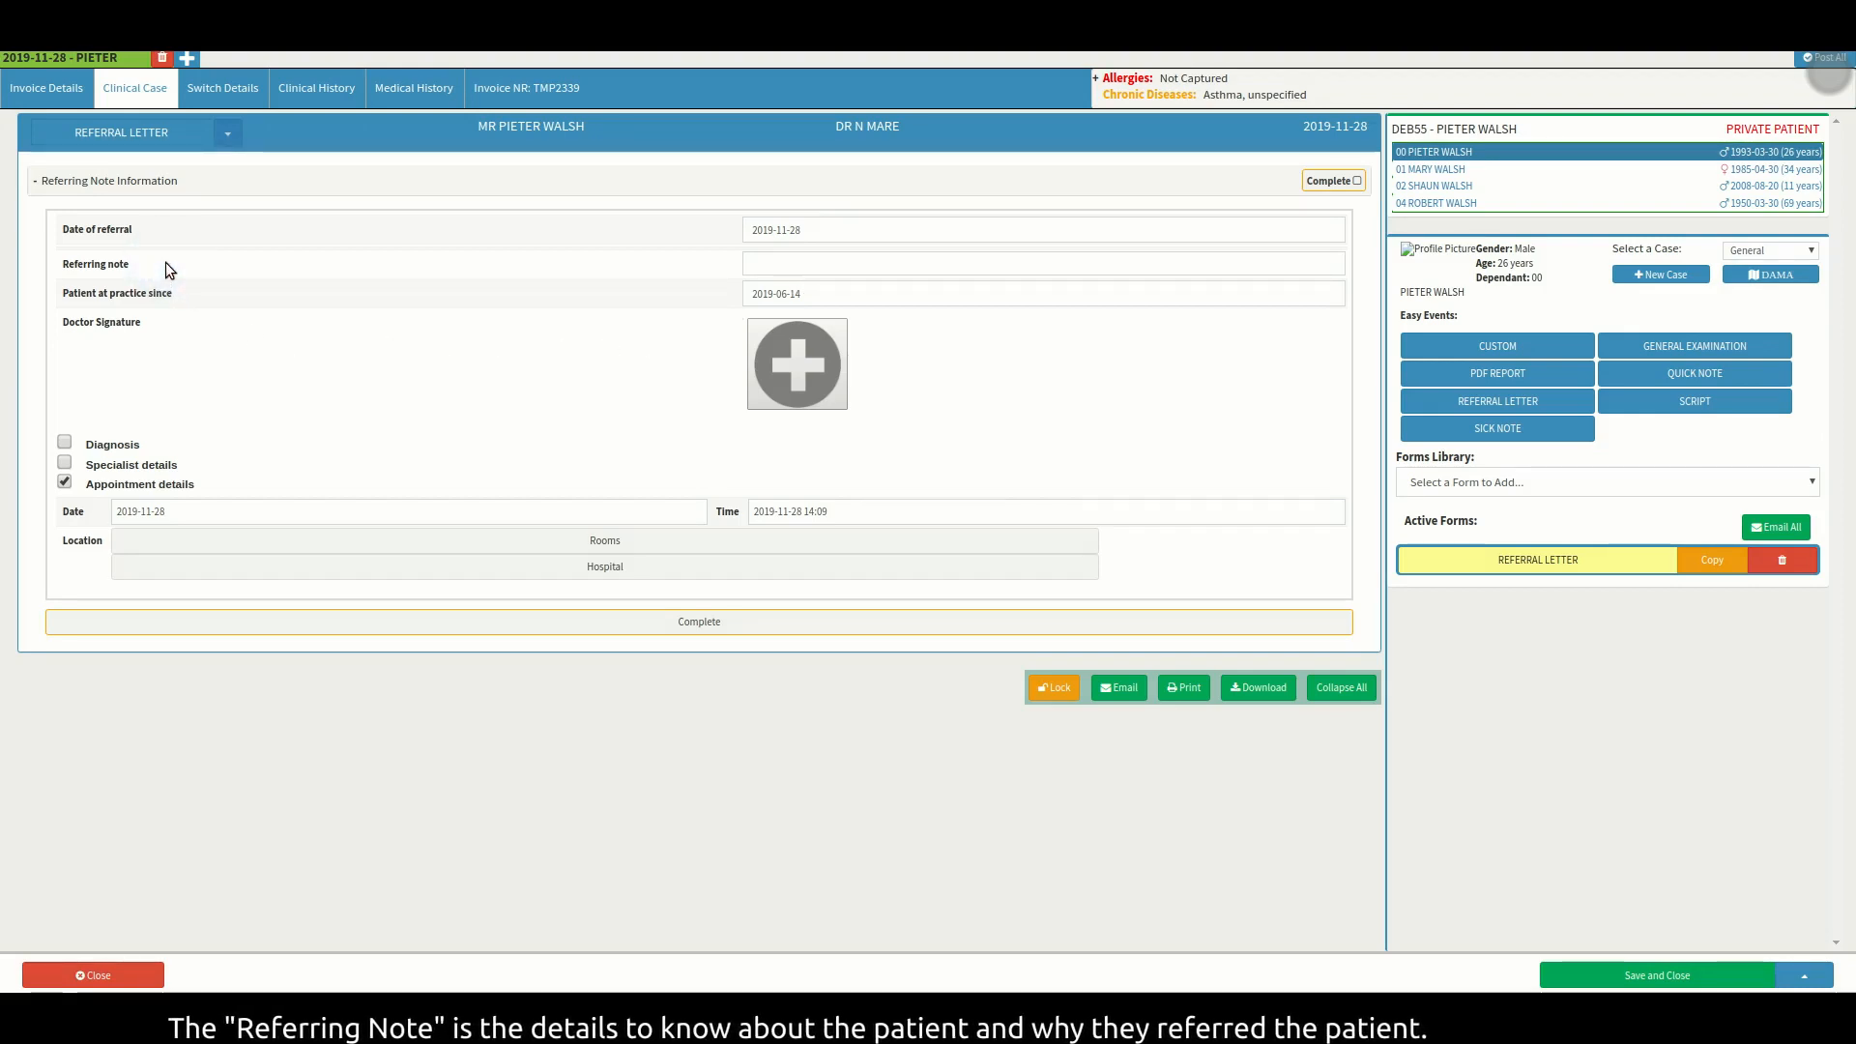
# Write the referring note in the referral letter's Referring note field.
pyautogui.click(1032, 262)
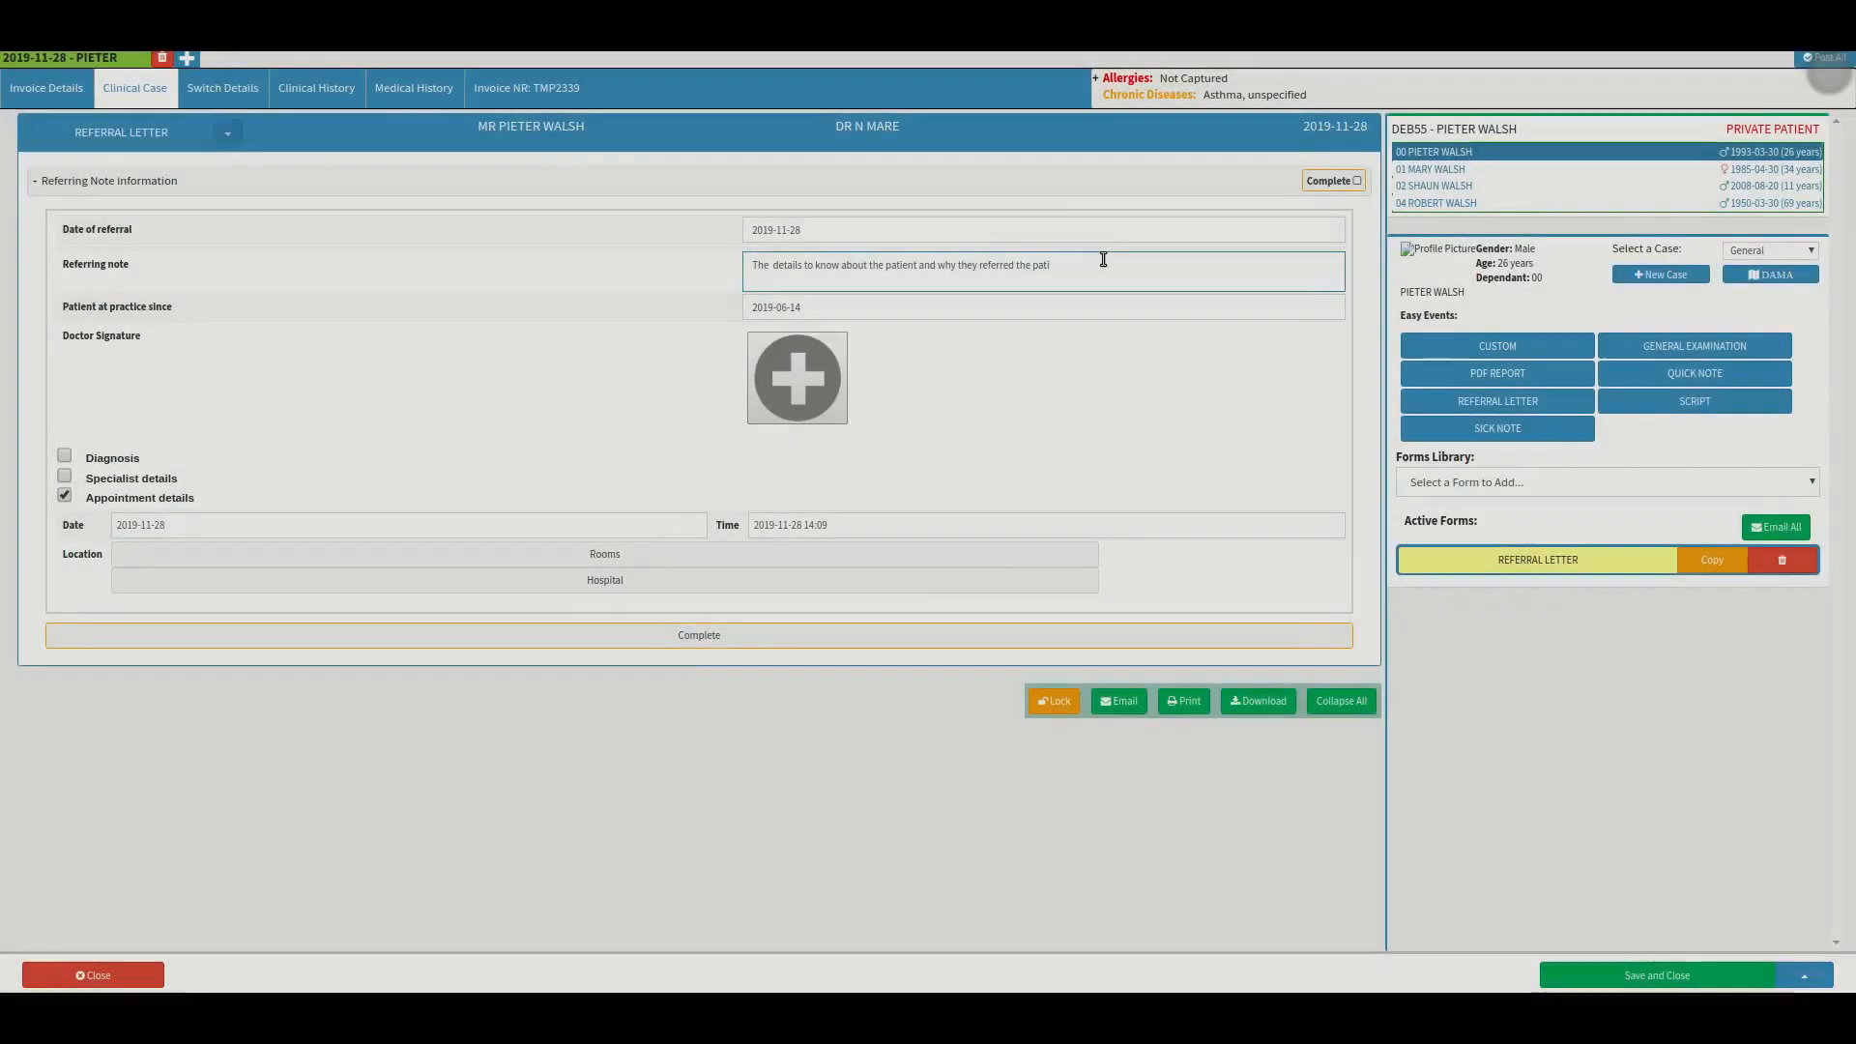
pyautogui.write('e')
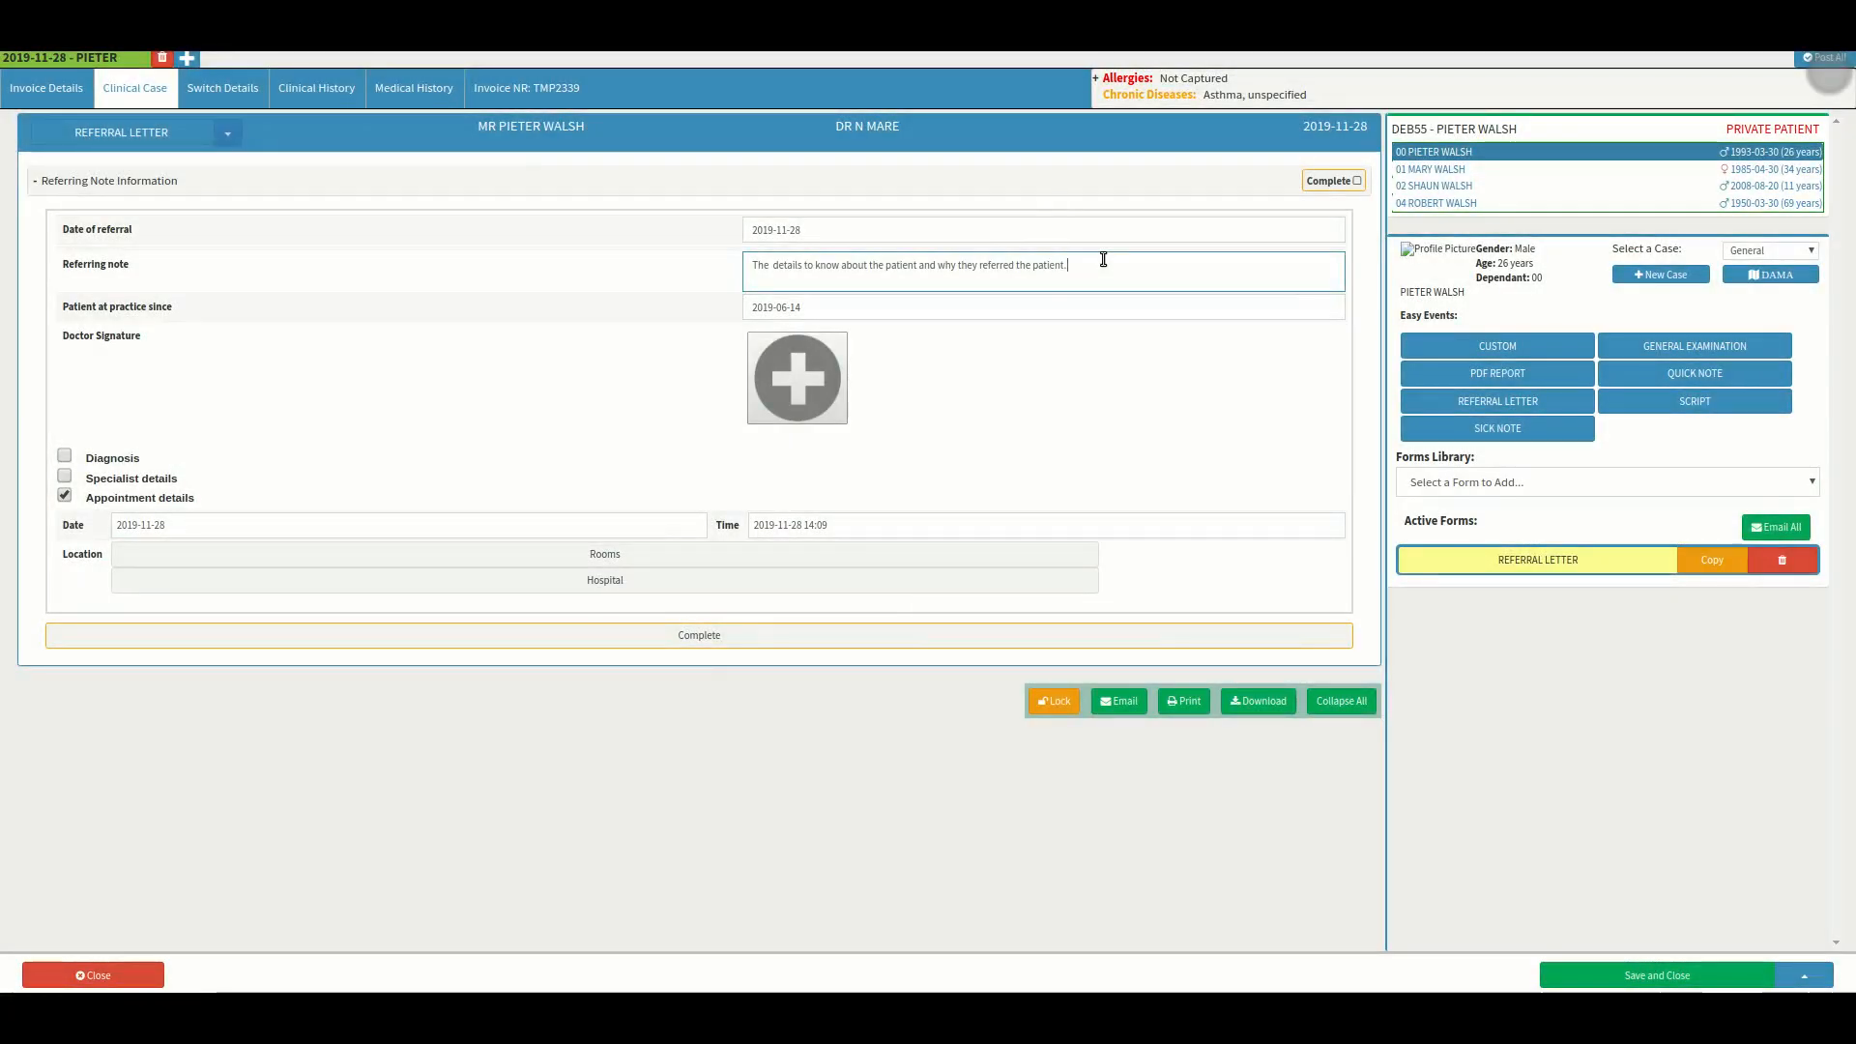
pyautogui.click(212, 311)
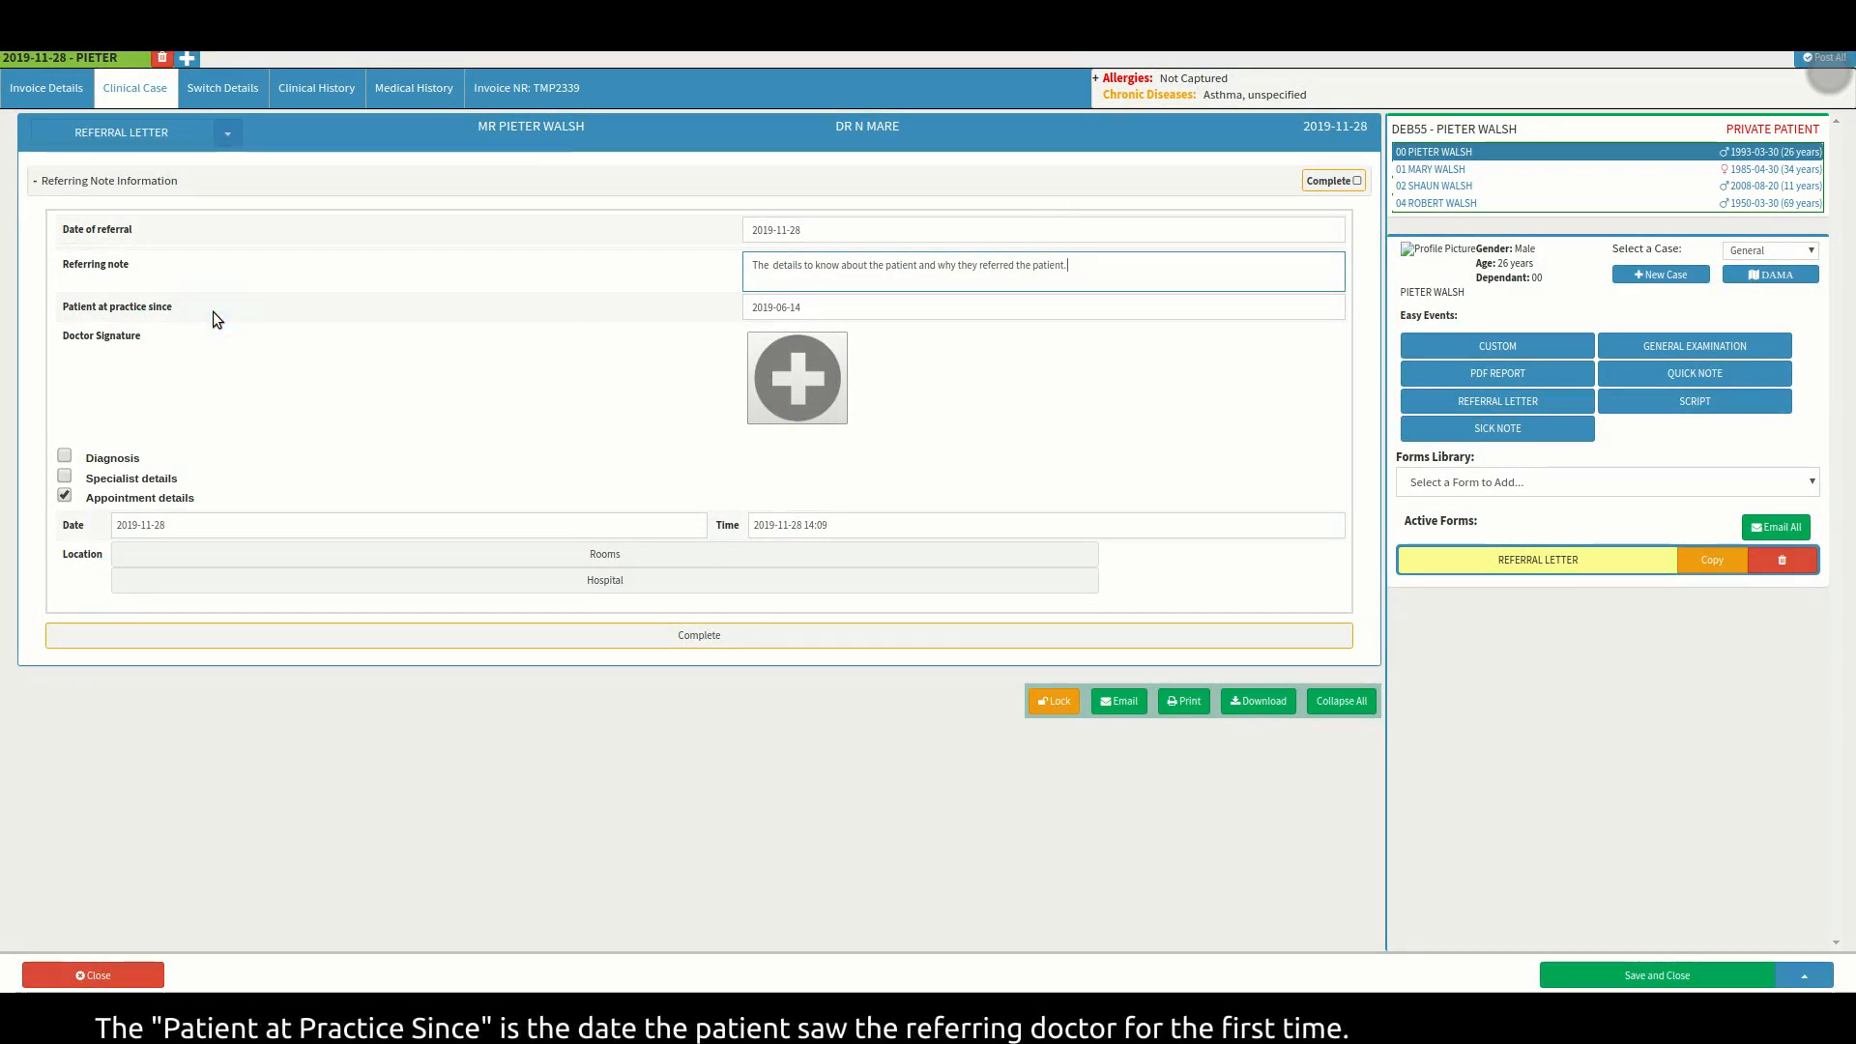
pyautogui.click(831, 307)
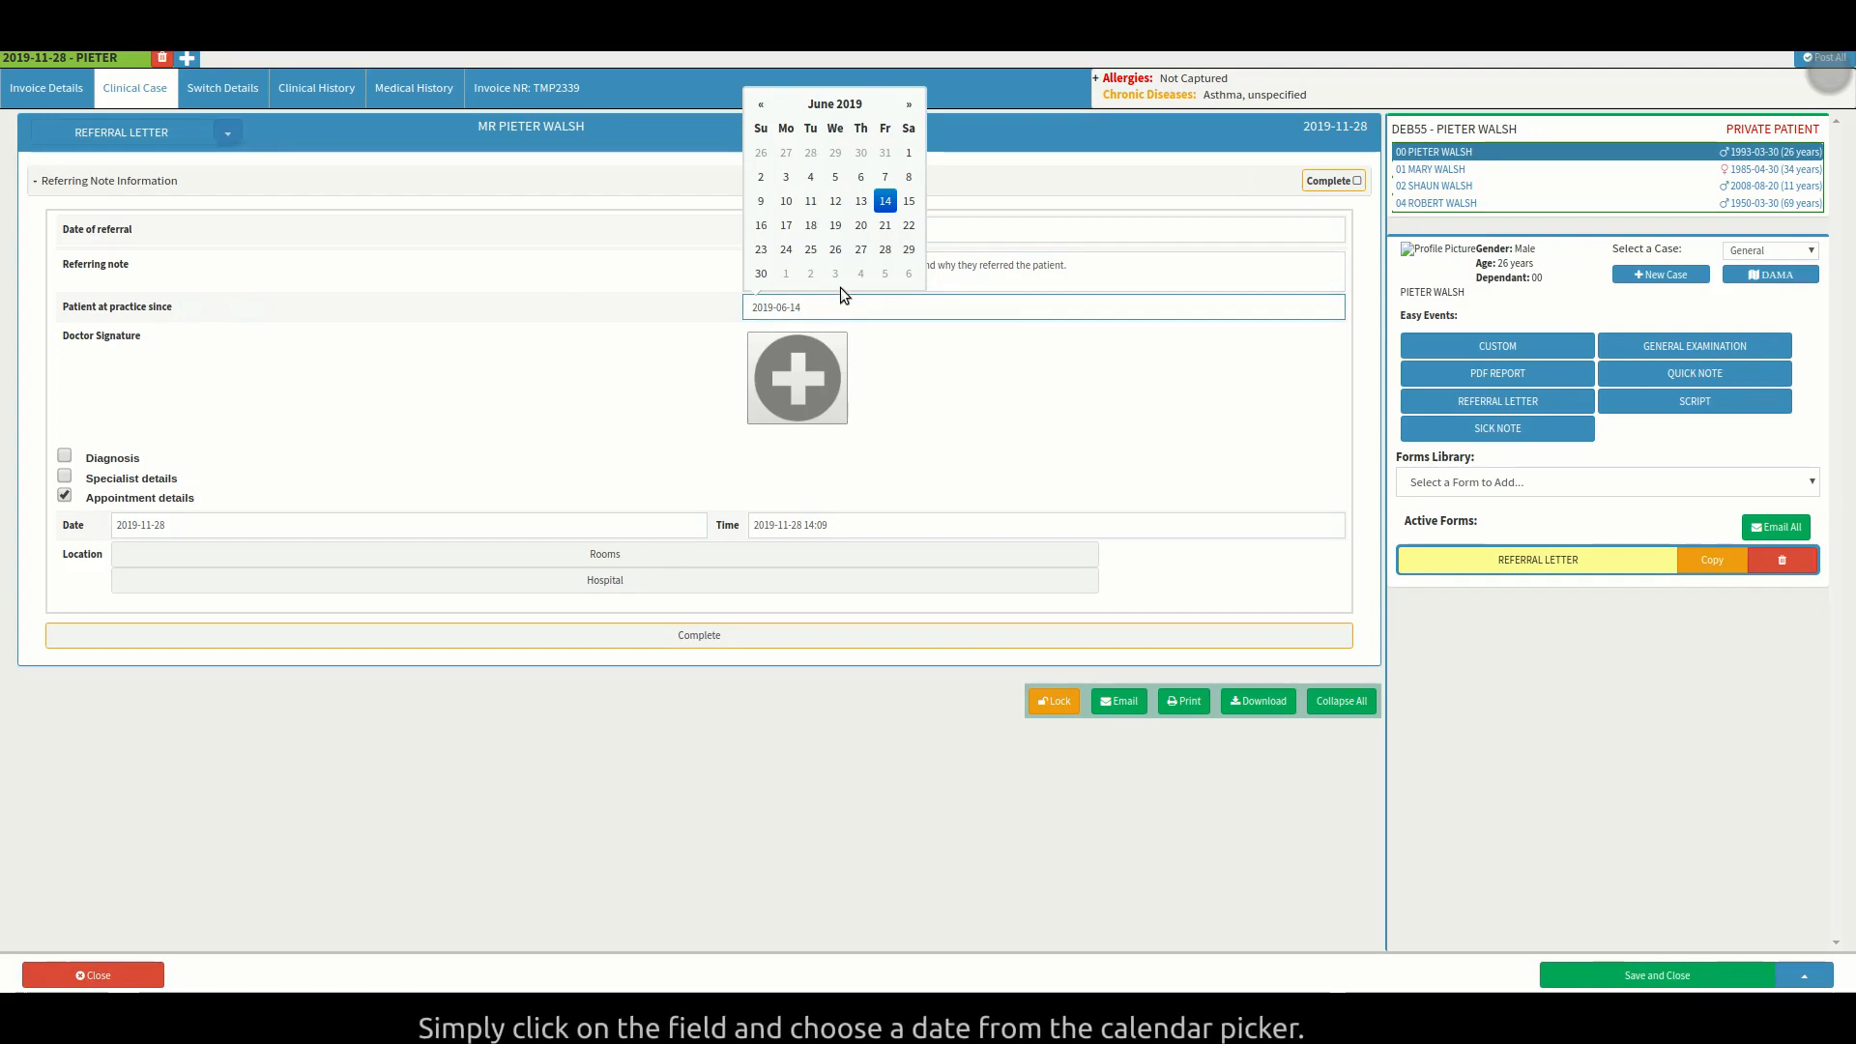
pyautogui.click(908, 104)
pyautogui.click(909, 105)
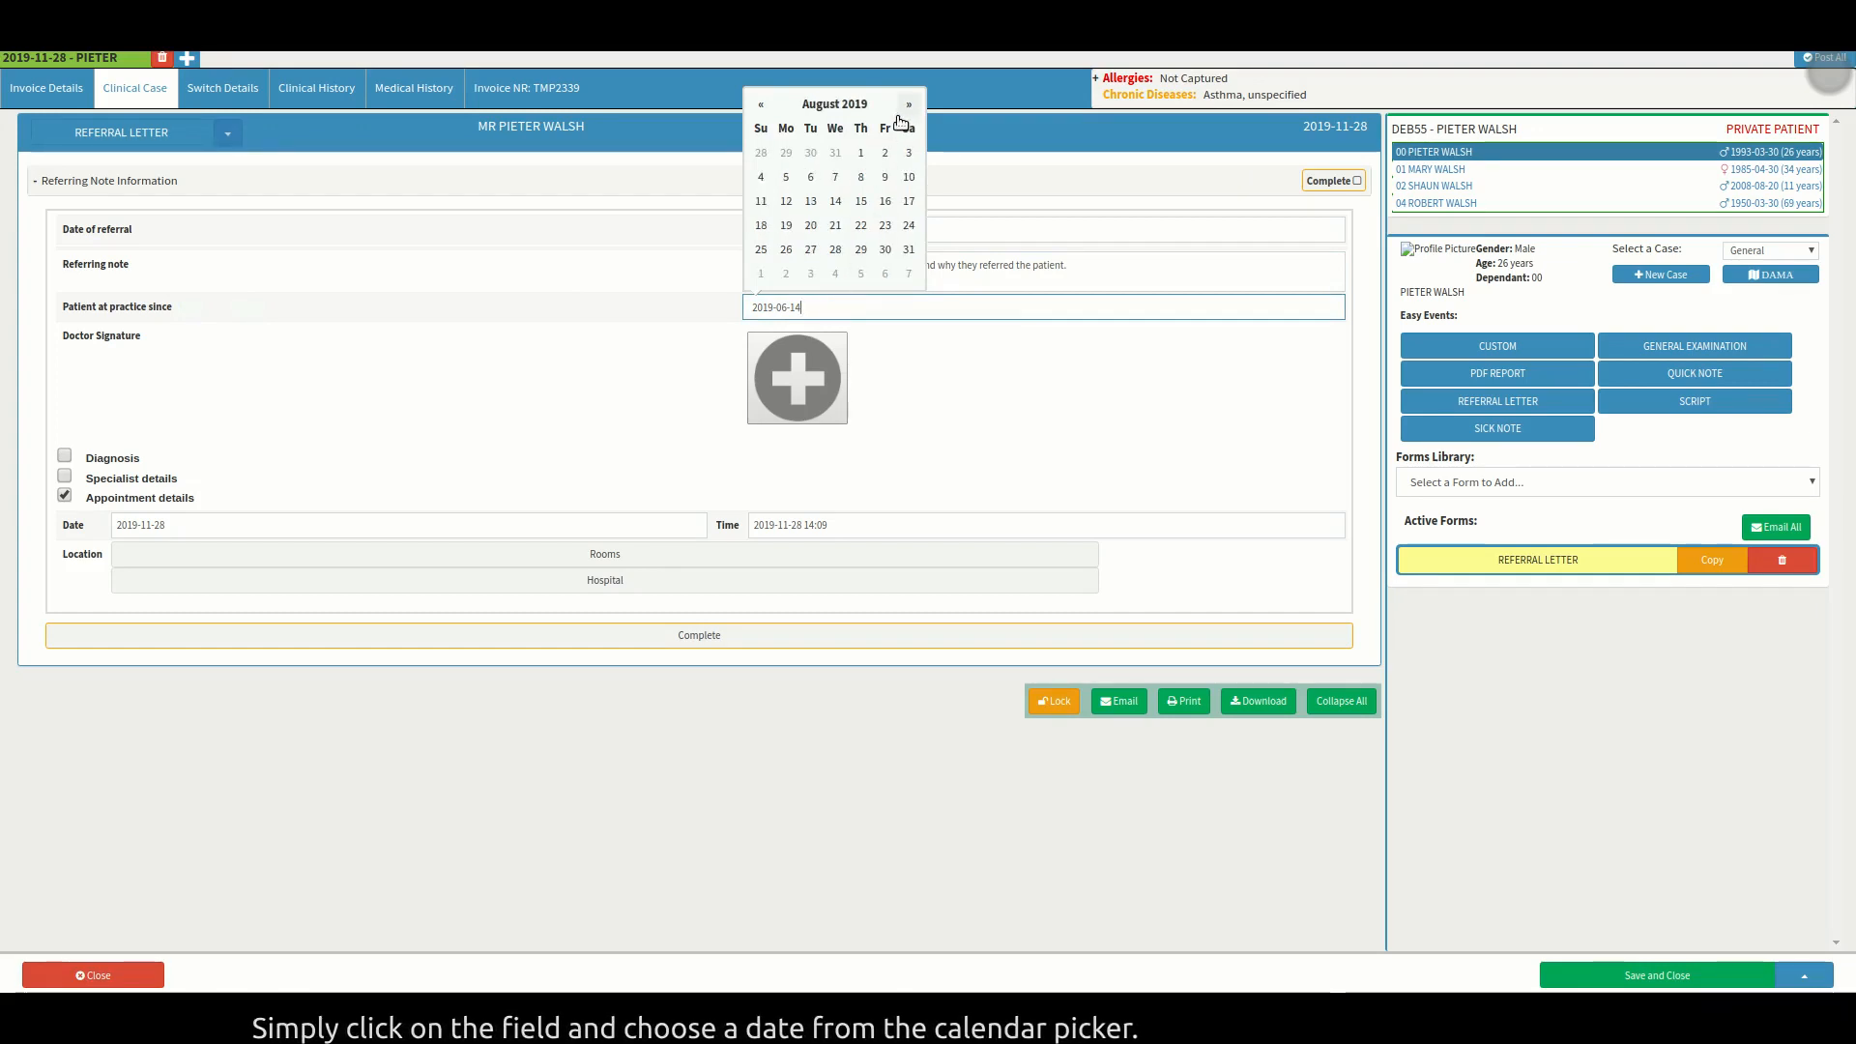
pyautogui.click(837, 183)
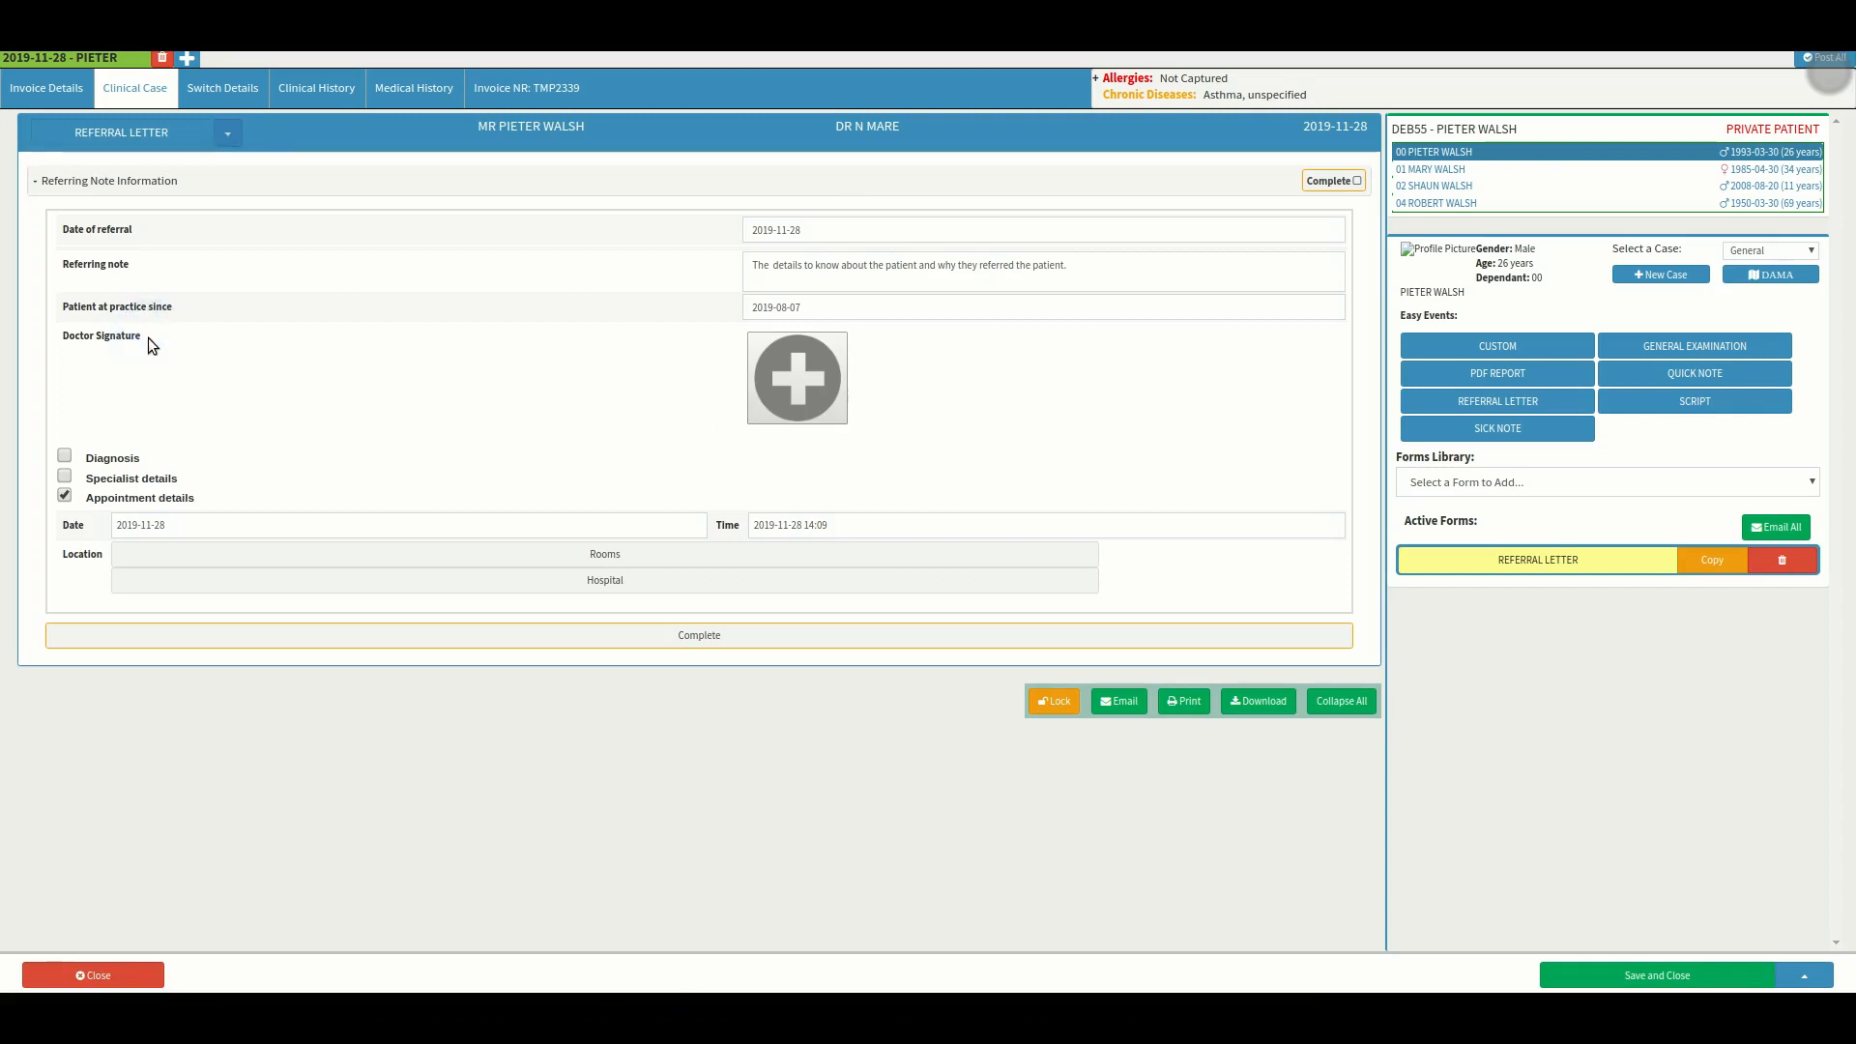
pyautogui.click(807, 381)
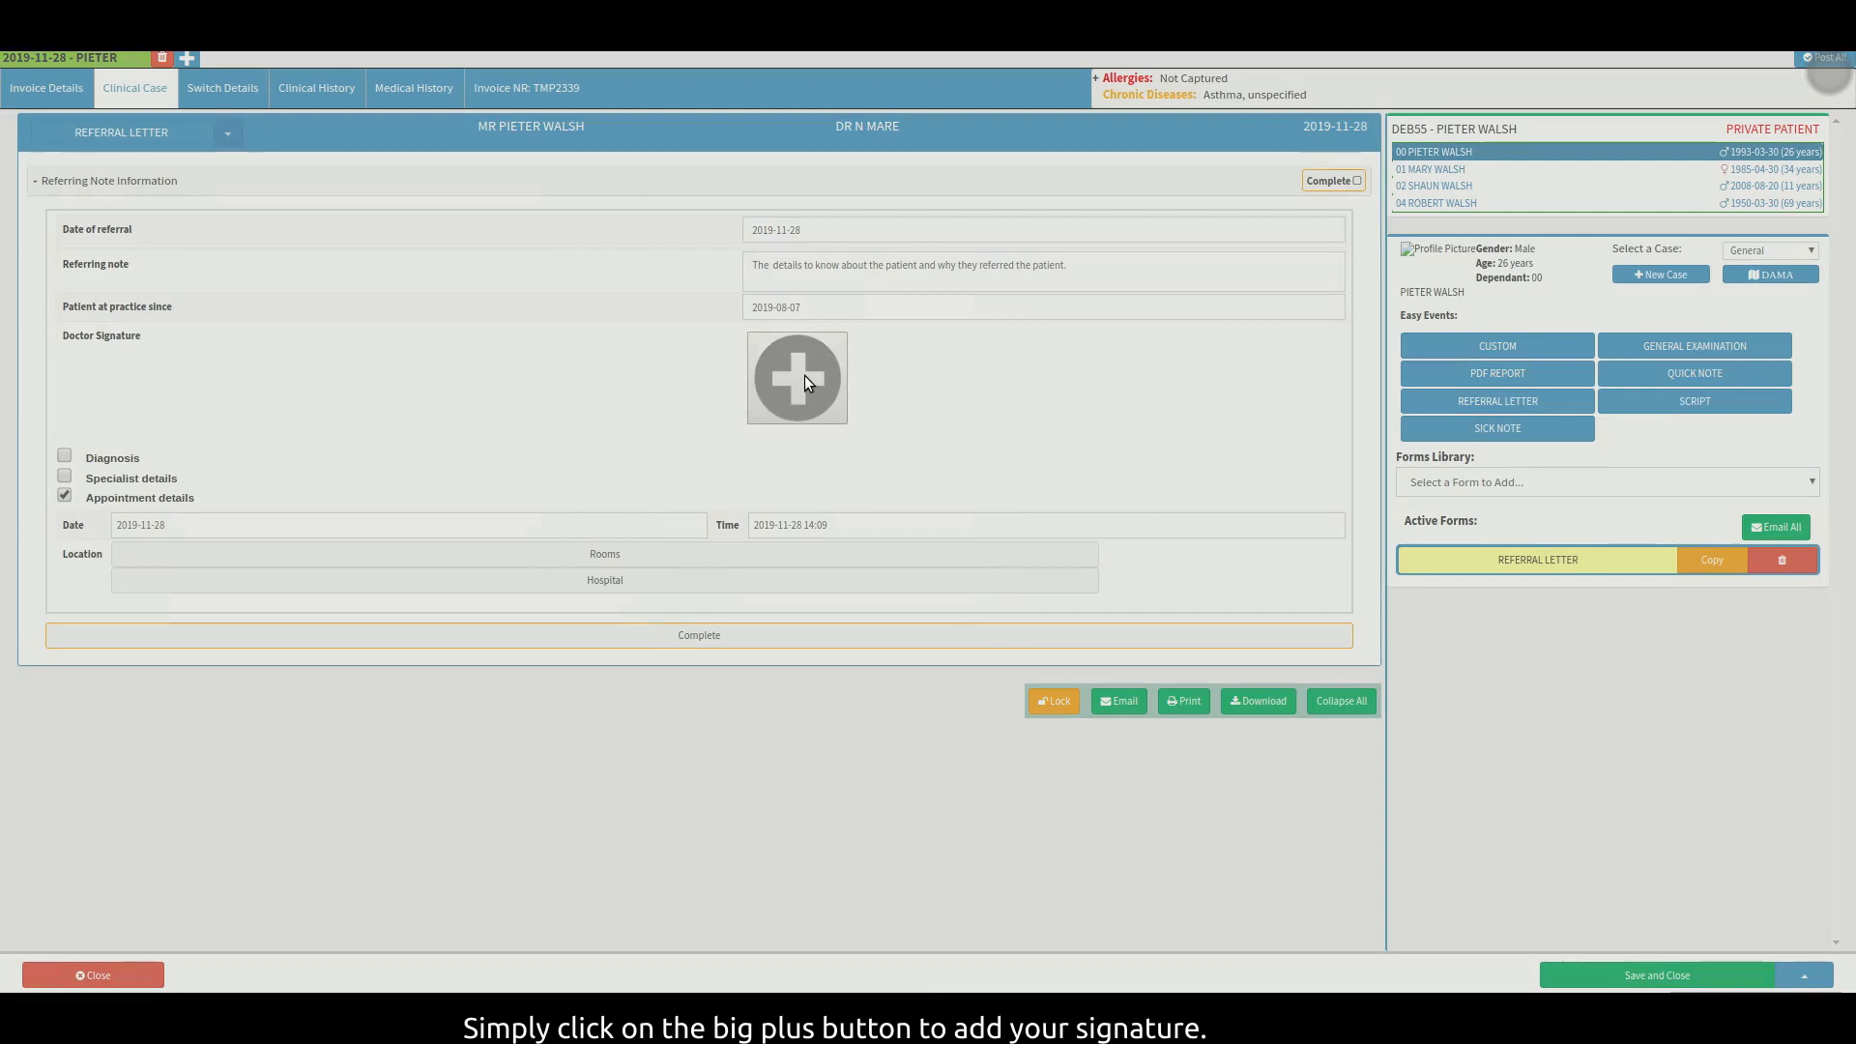
# Sign and save the doctor's signature, then enable Diagnosis to show R77.0, S61.0, Y28.01.
pyautogui.moveTo(850, 249)
pyautogui.mouseDown()
pyautogui.moveTo(967, 273)
pyautogui.moveTo(1046, 239)
pyautogui.mouseUp()
pyautogui.click(1288, 525)
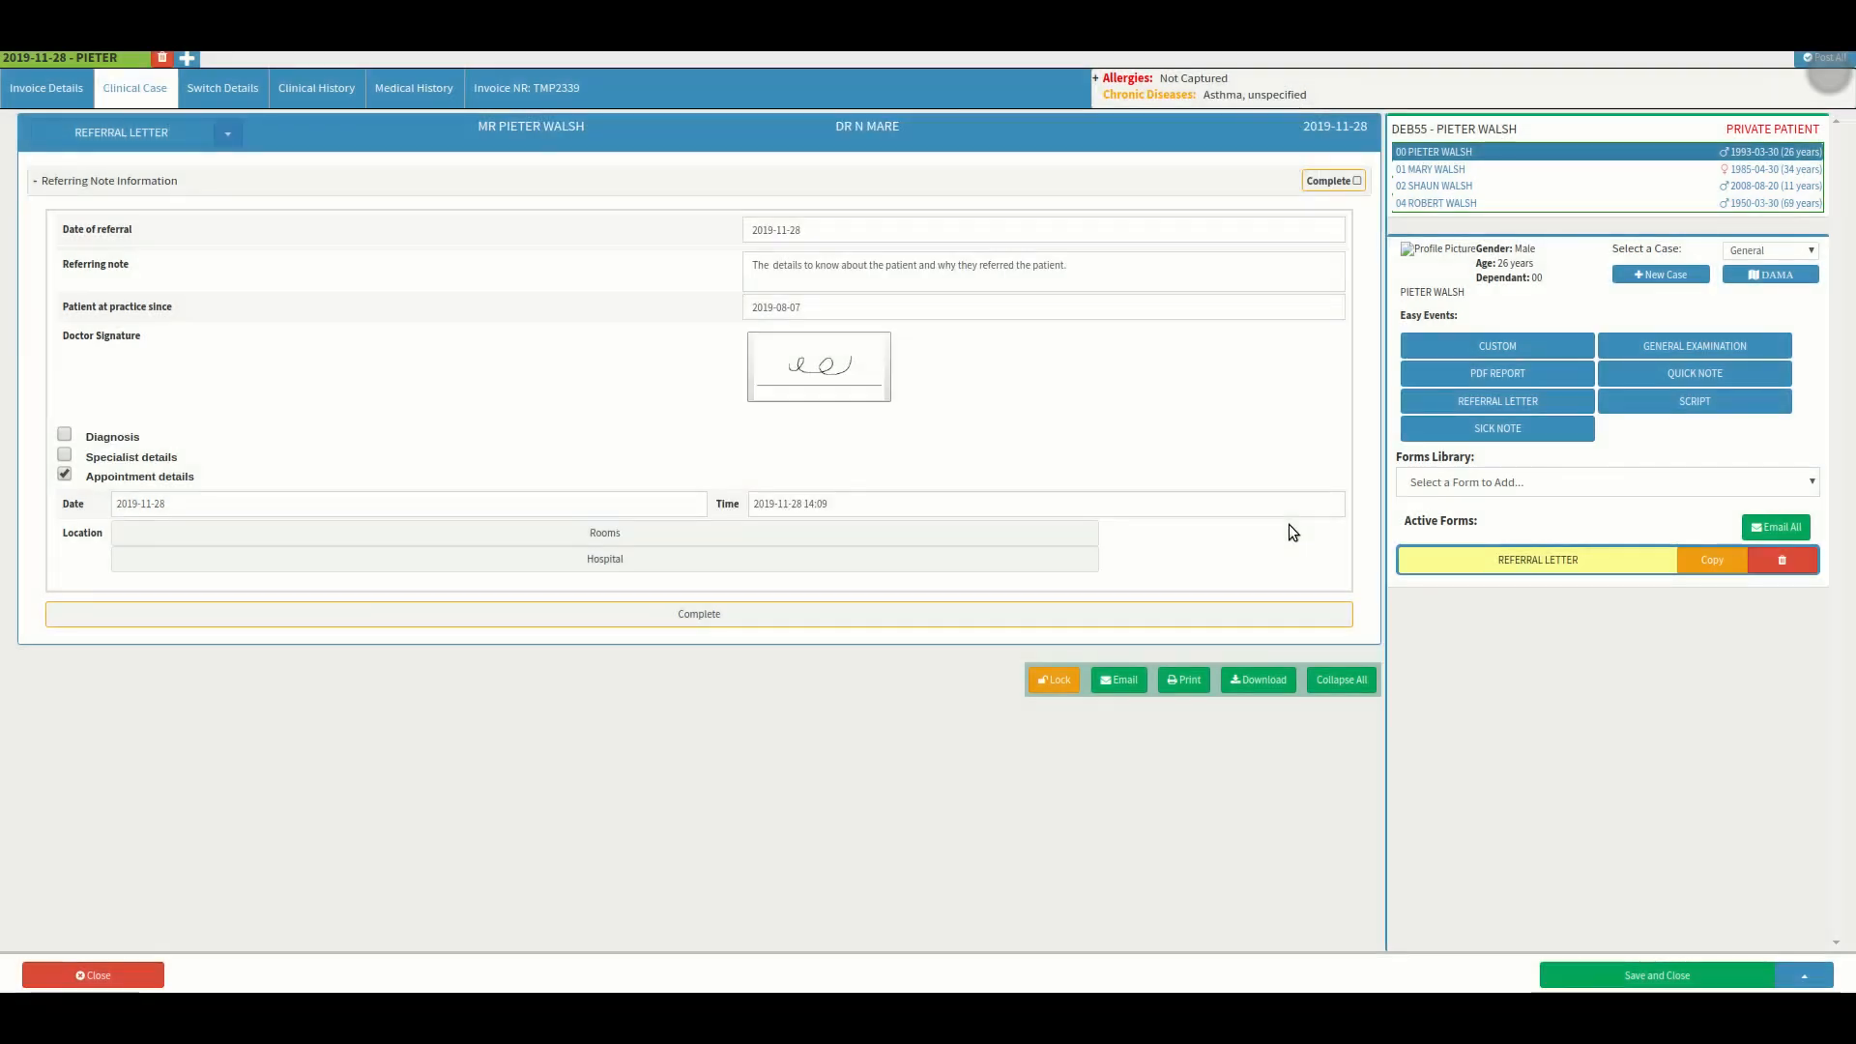
pyautogui.click(45, 466)
pyautogui.click(55, 446)
pyautogui.click(171, 444)
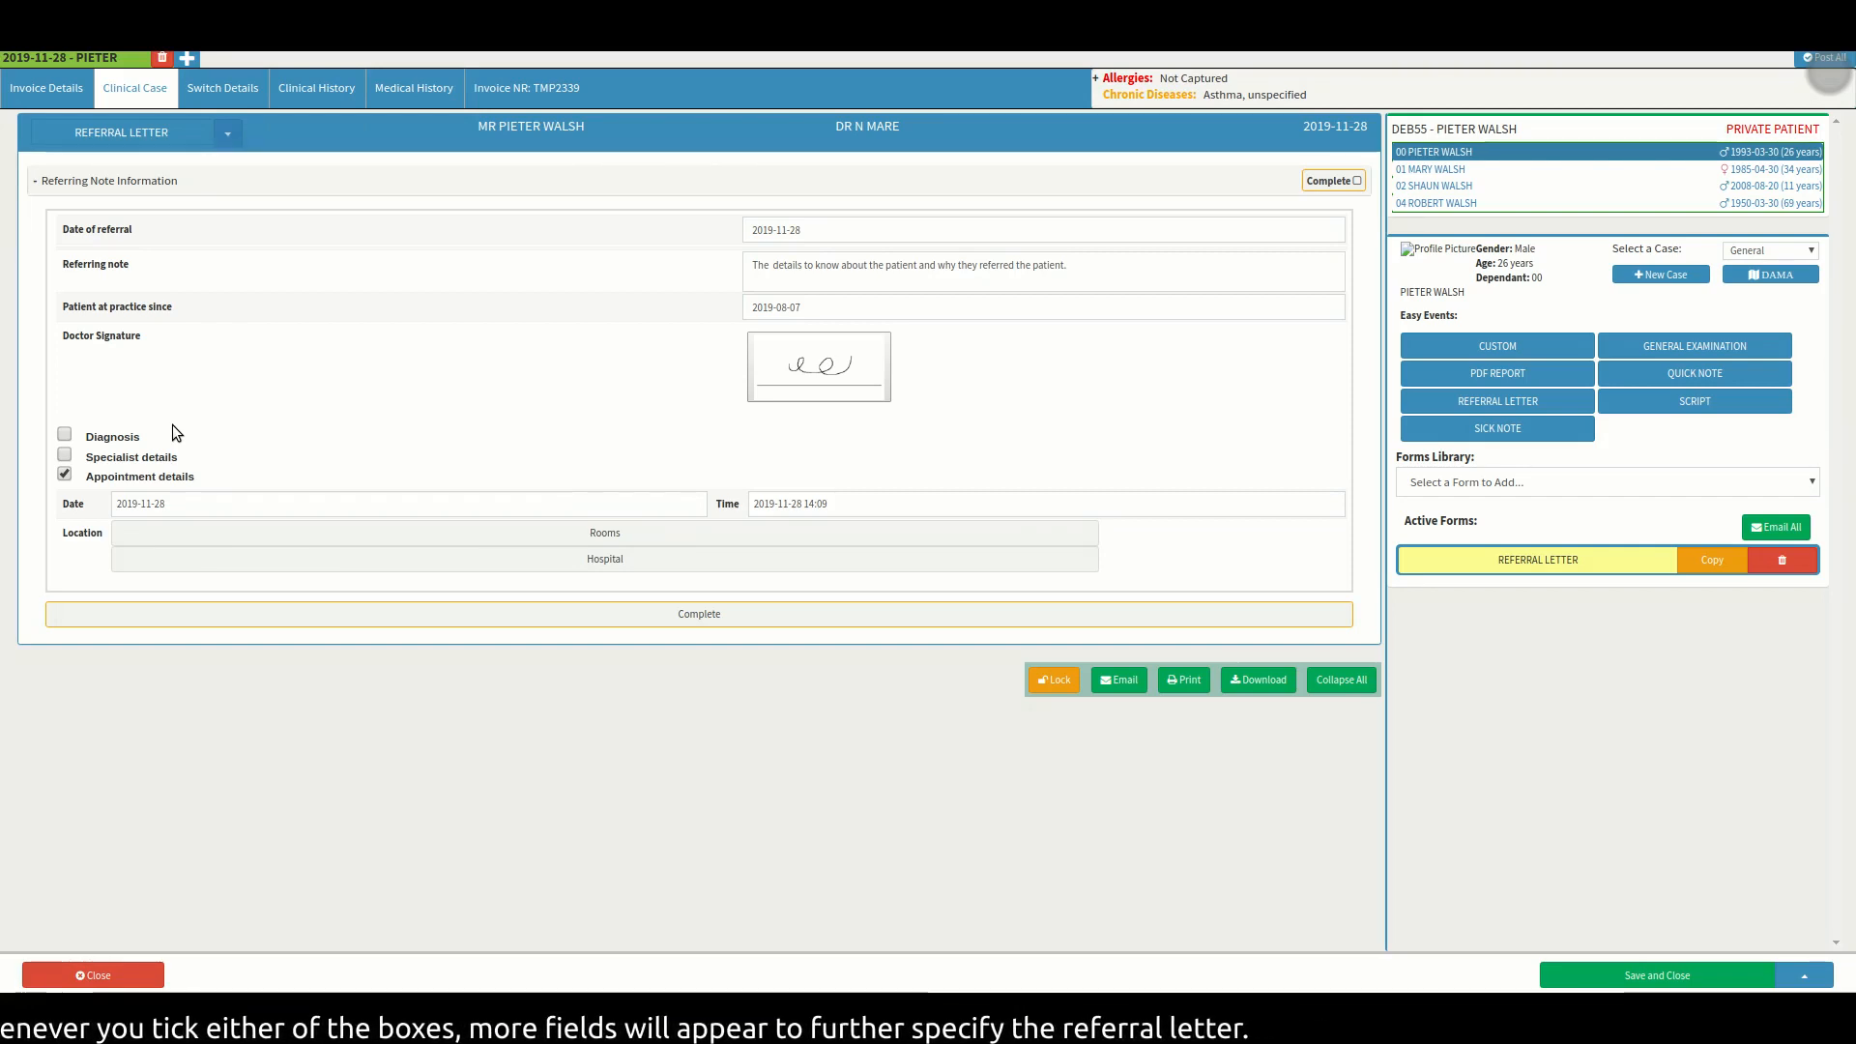
pyautogui.click(63, 436)
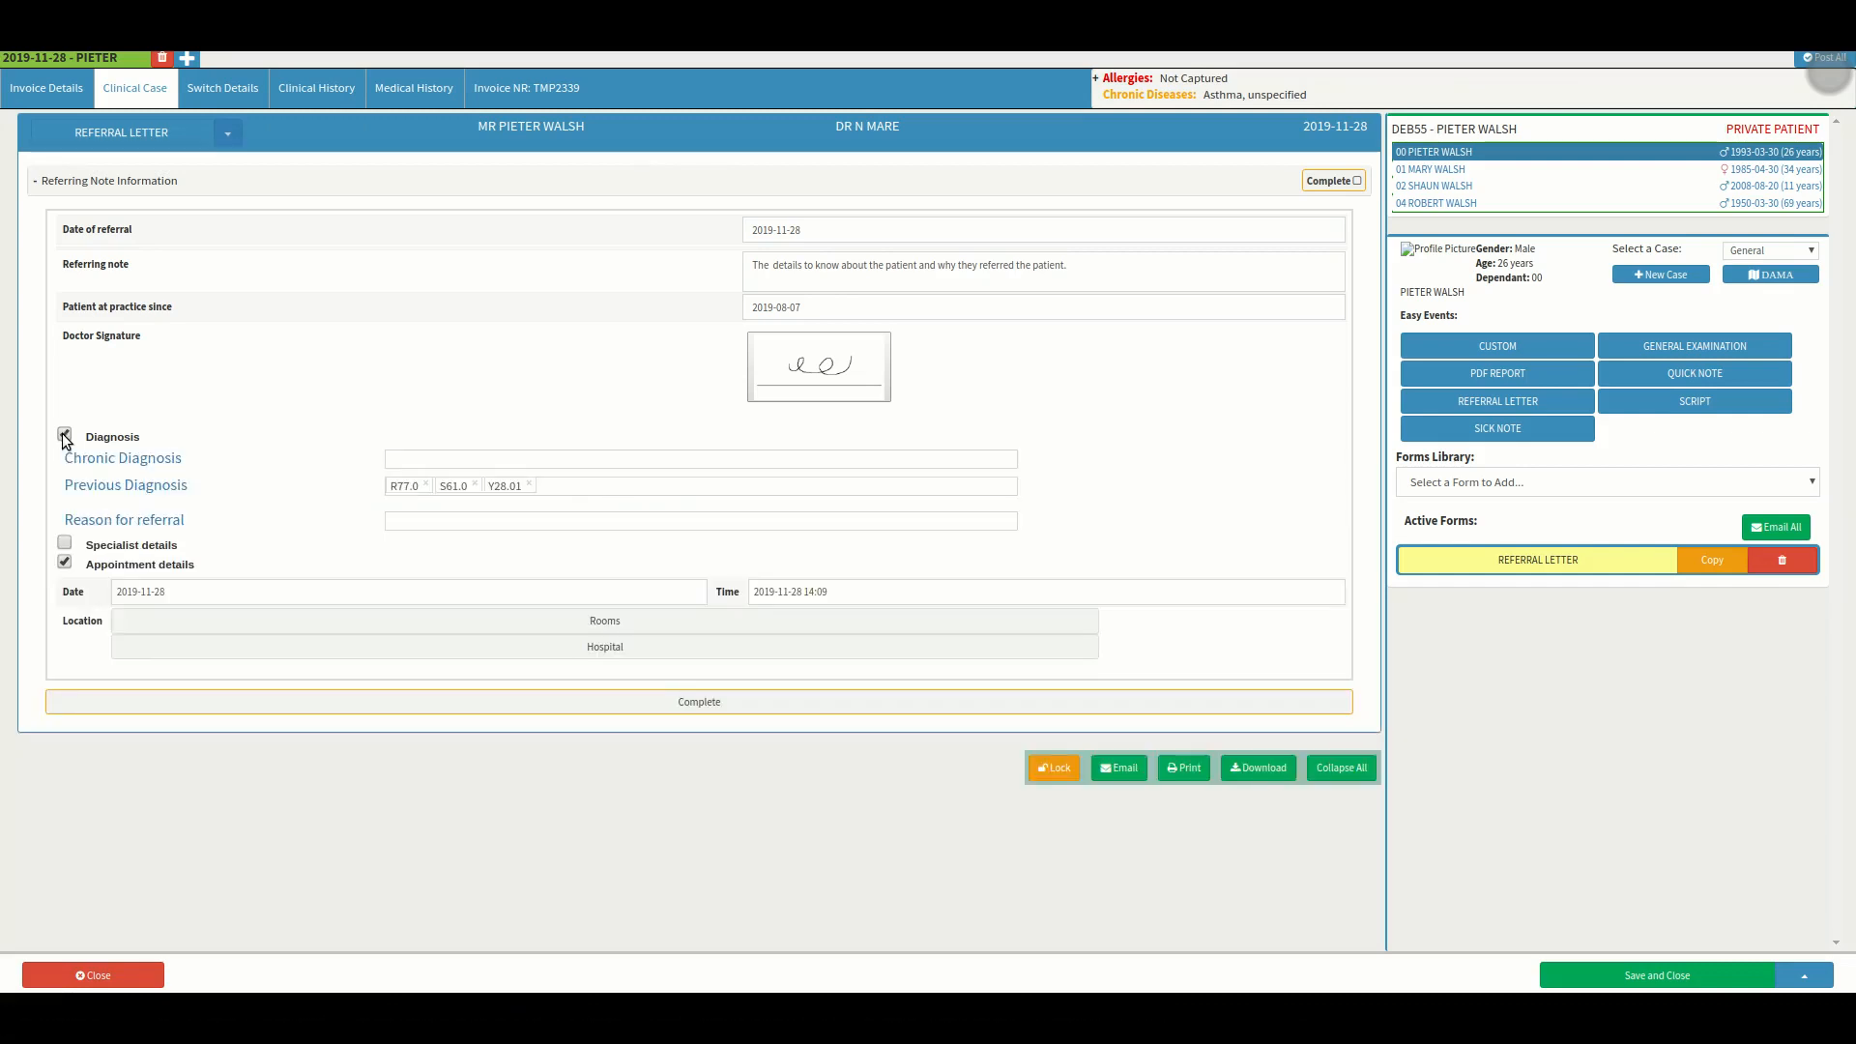
# Add Nonallergic asthma (J45.1) as the chronic diagnosis by searching 'asthma'.
pyautogui.press('ctrl')
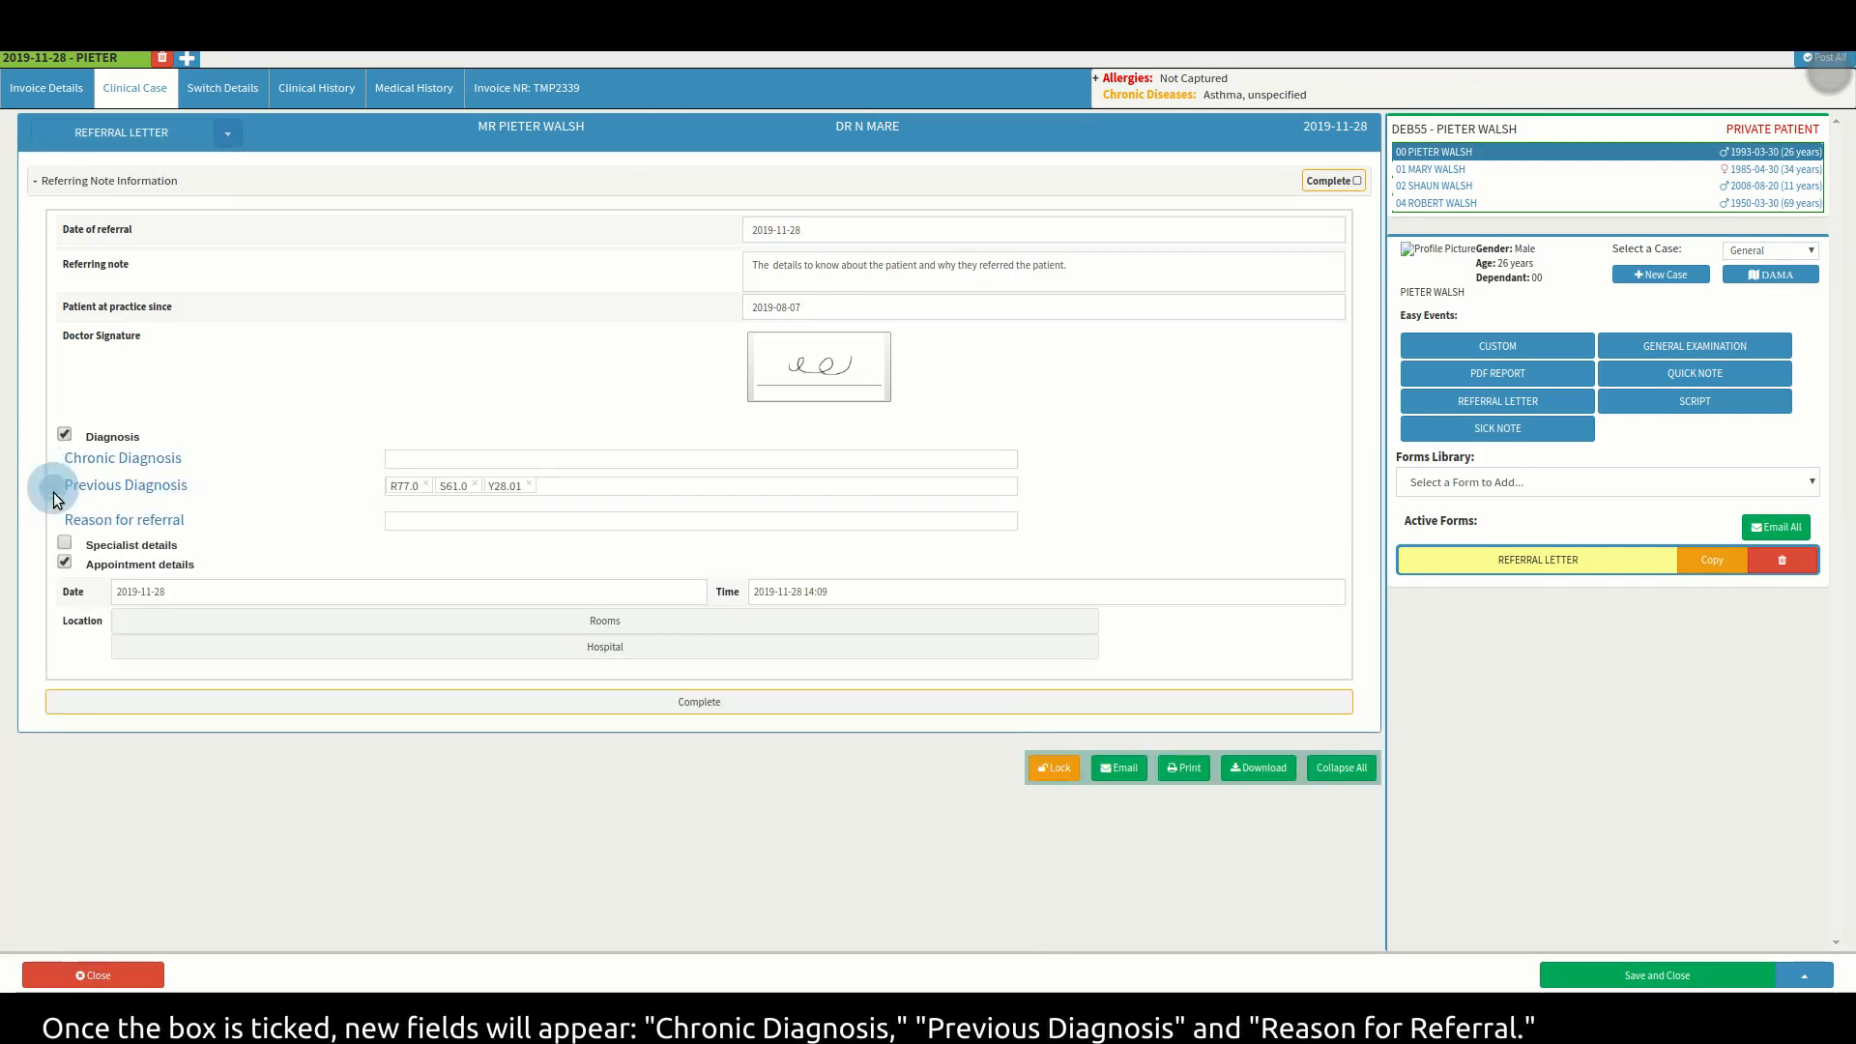
pyautogui.press('ctrl')
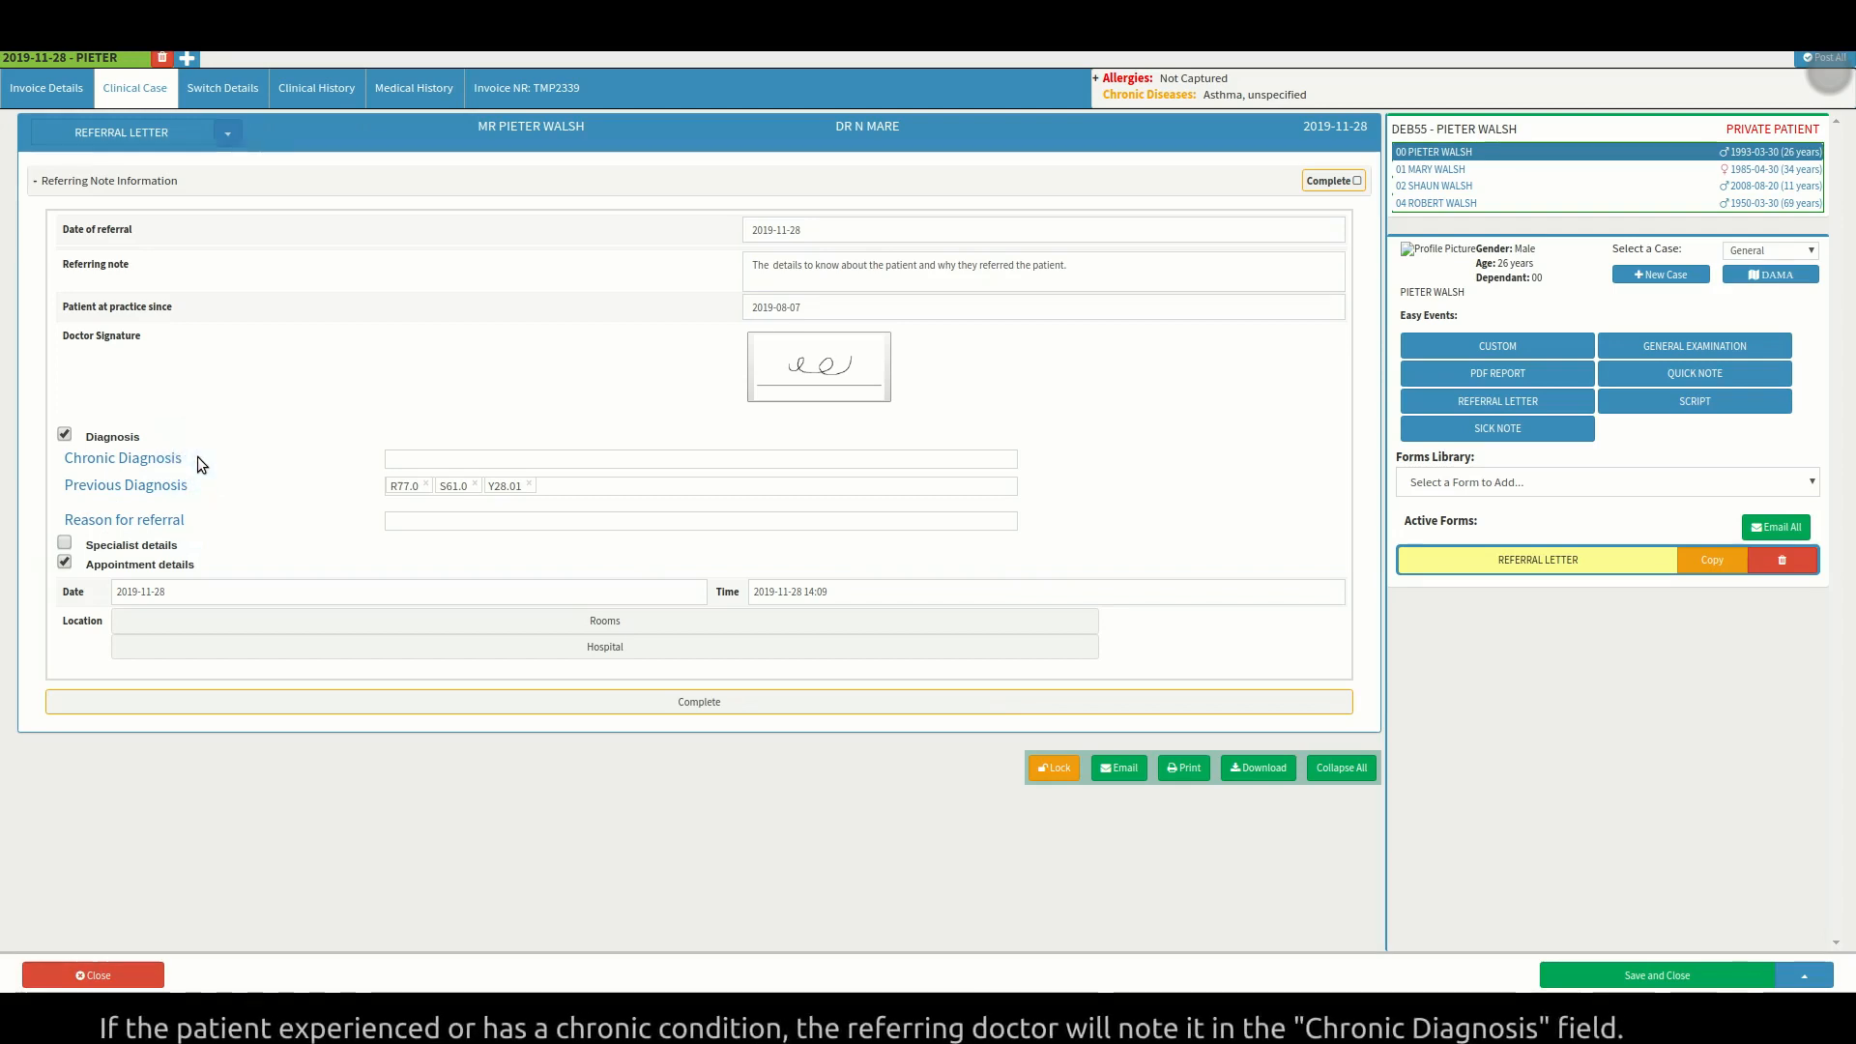
pyautogui.click(483, 457)
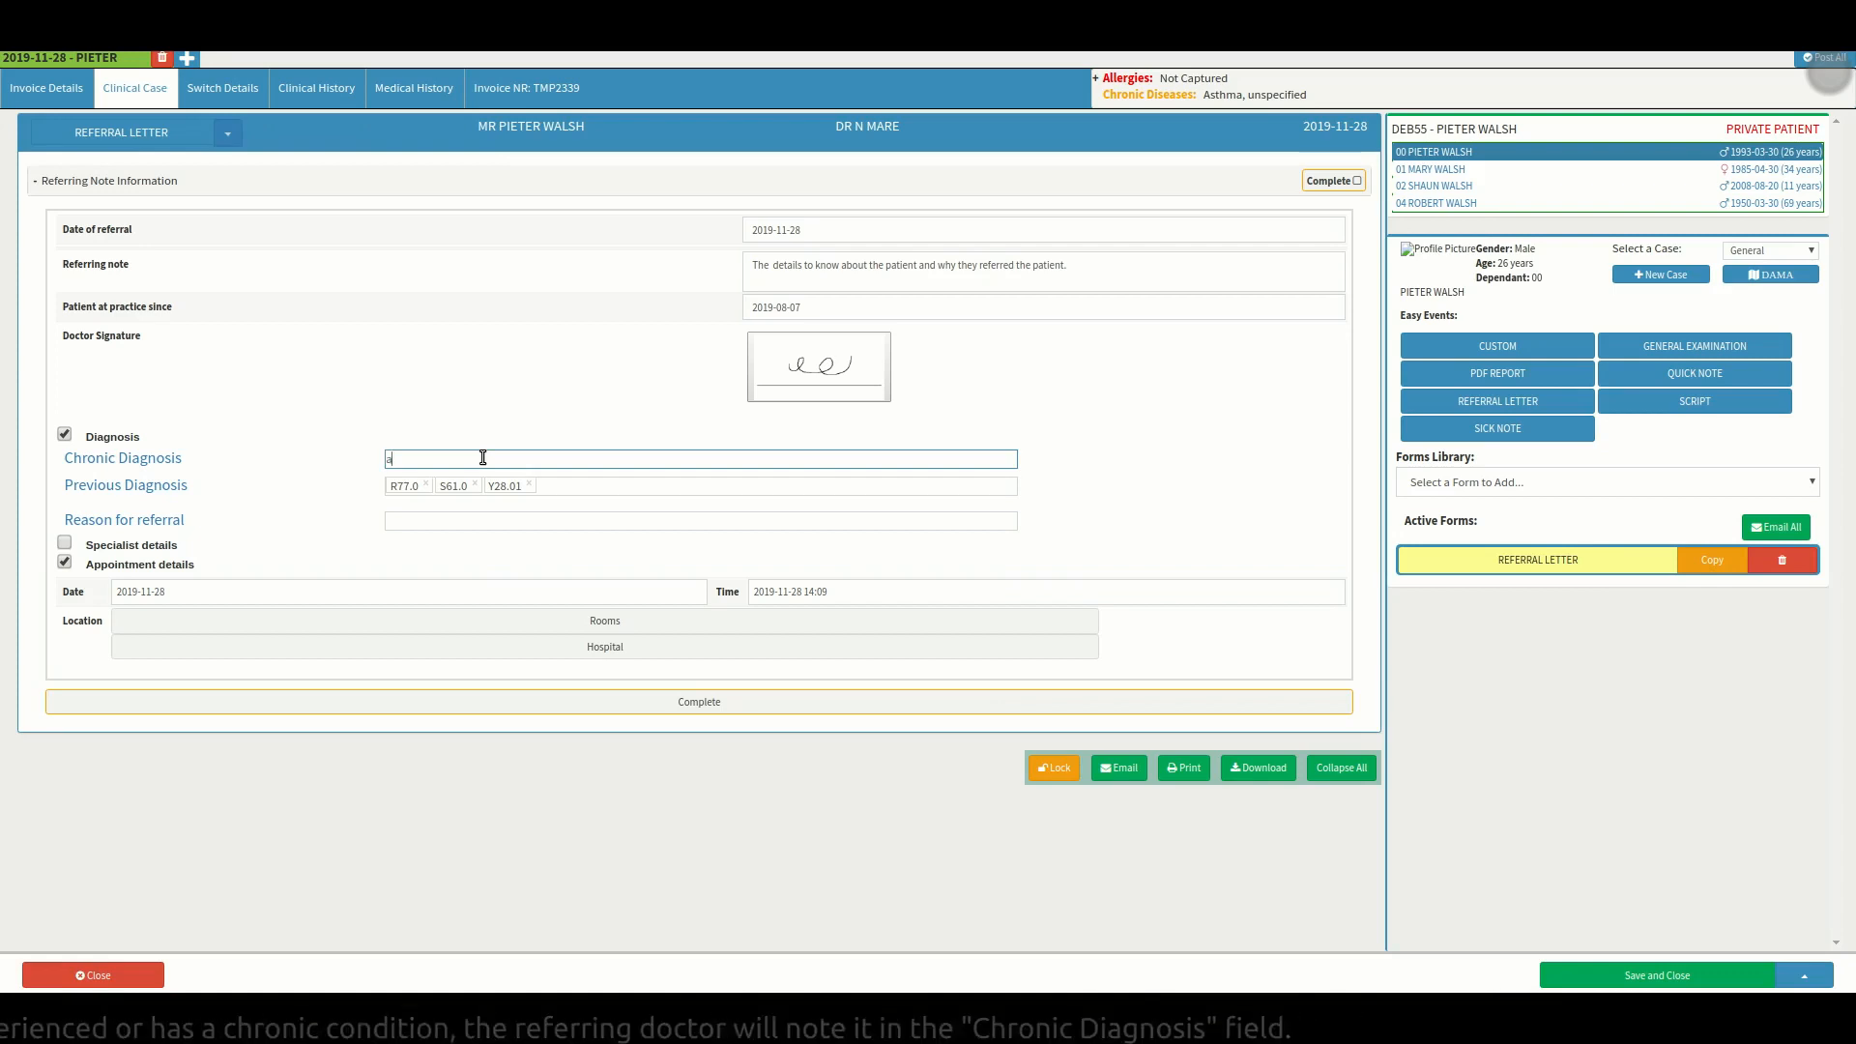
pyautogui.write('asthma')
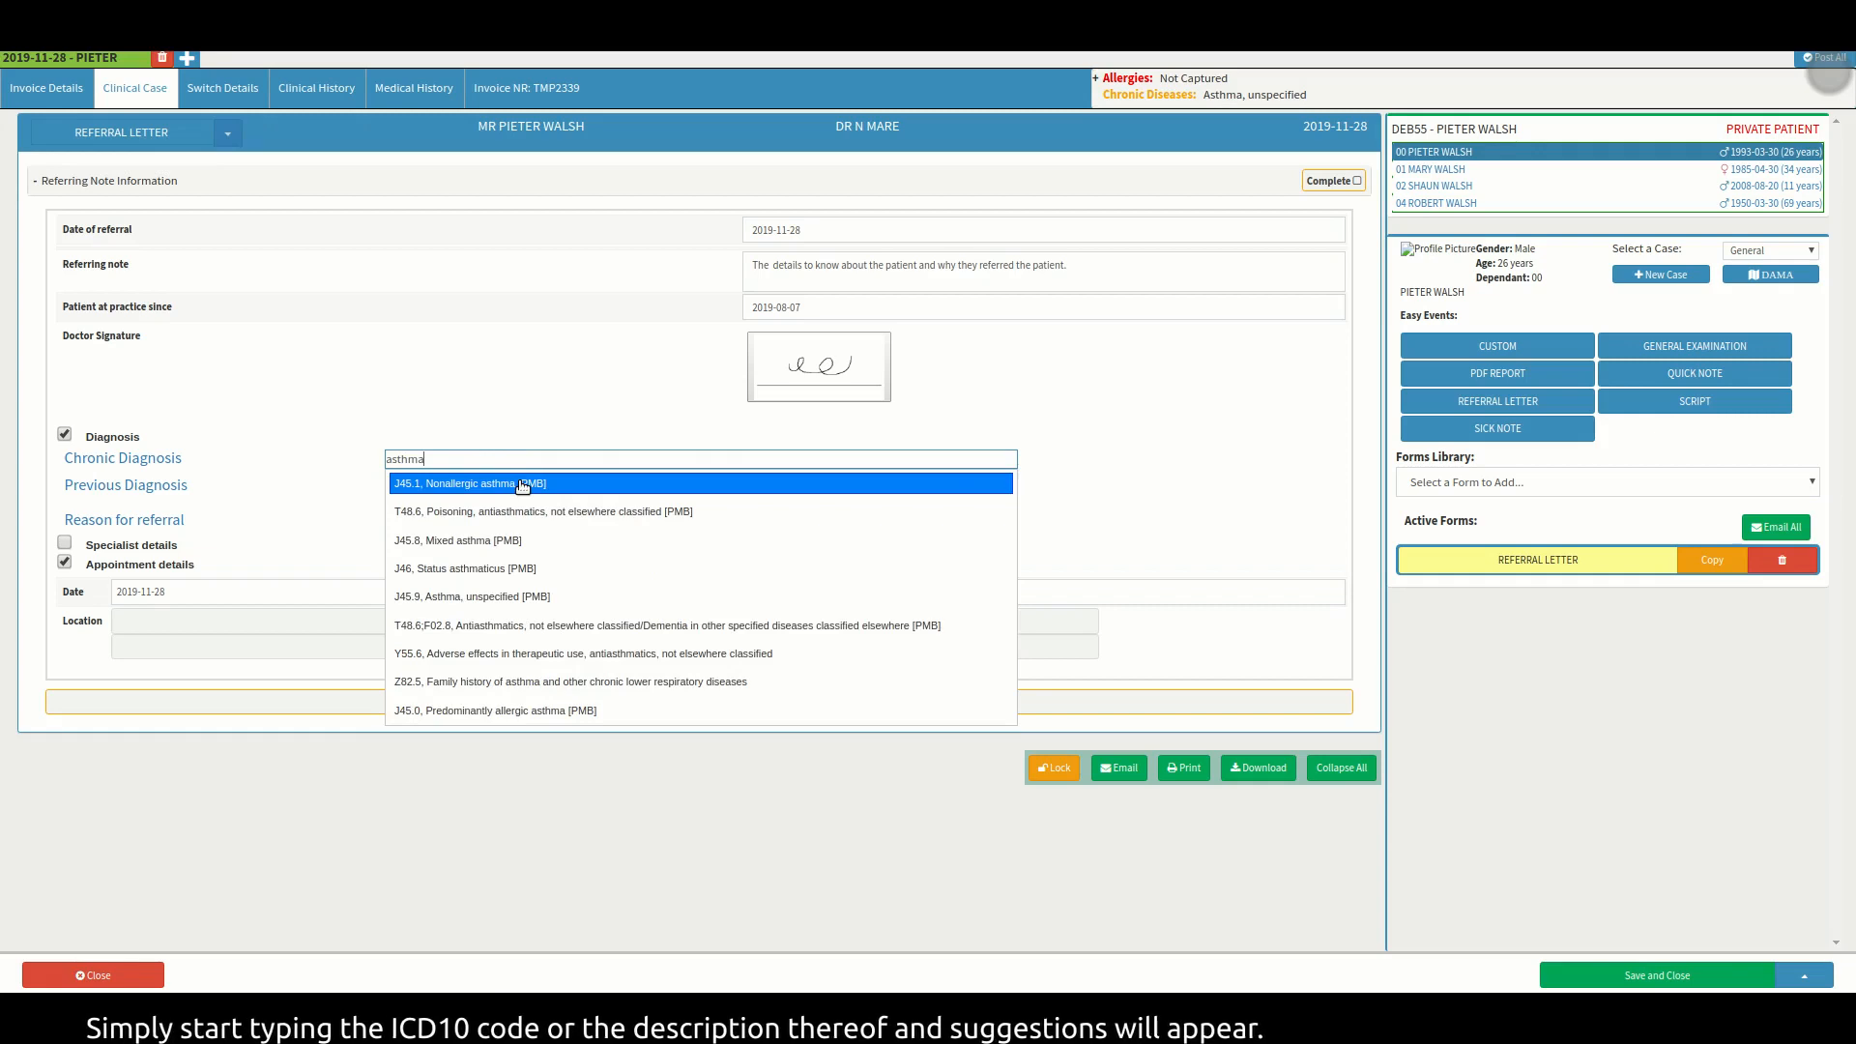
pyautogui.click(522, 484)
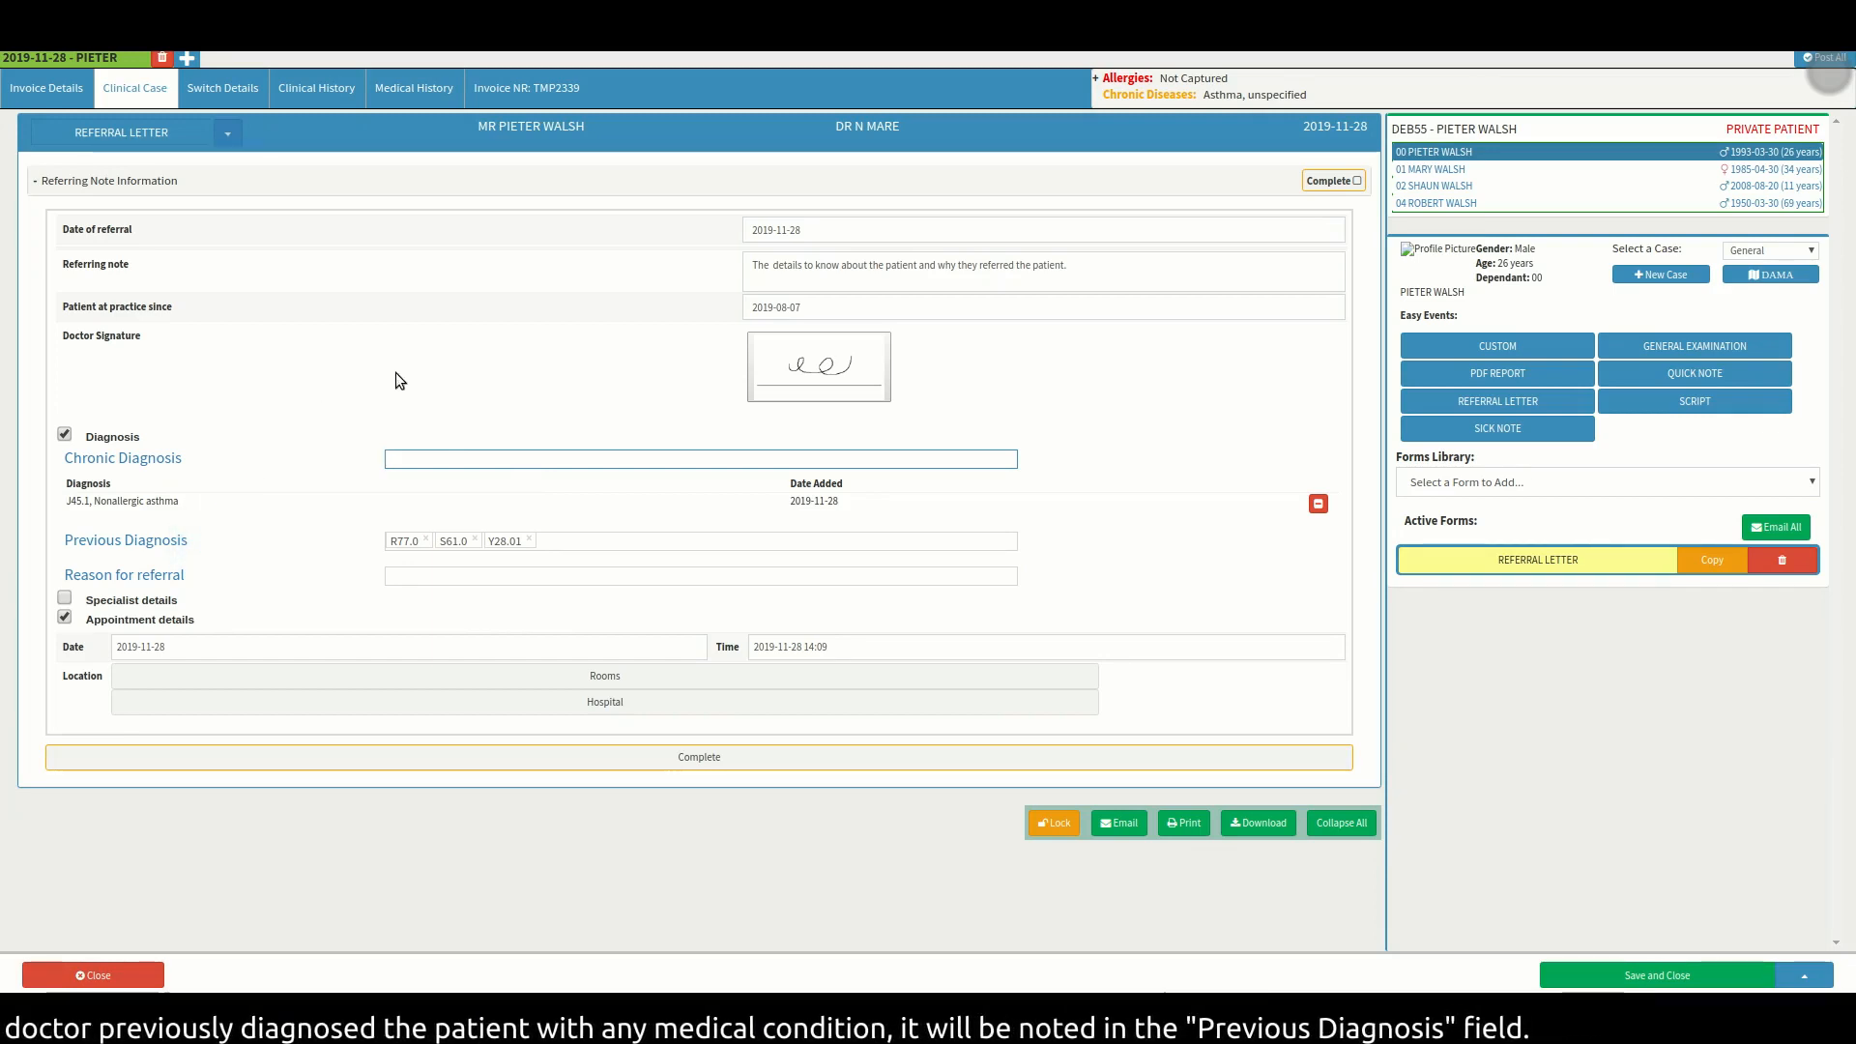
pyautogui.click(556, 549)
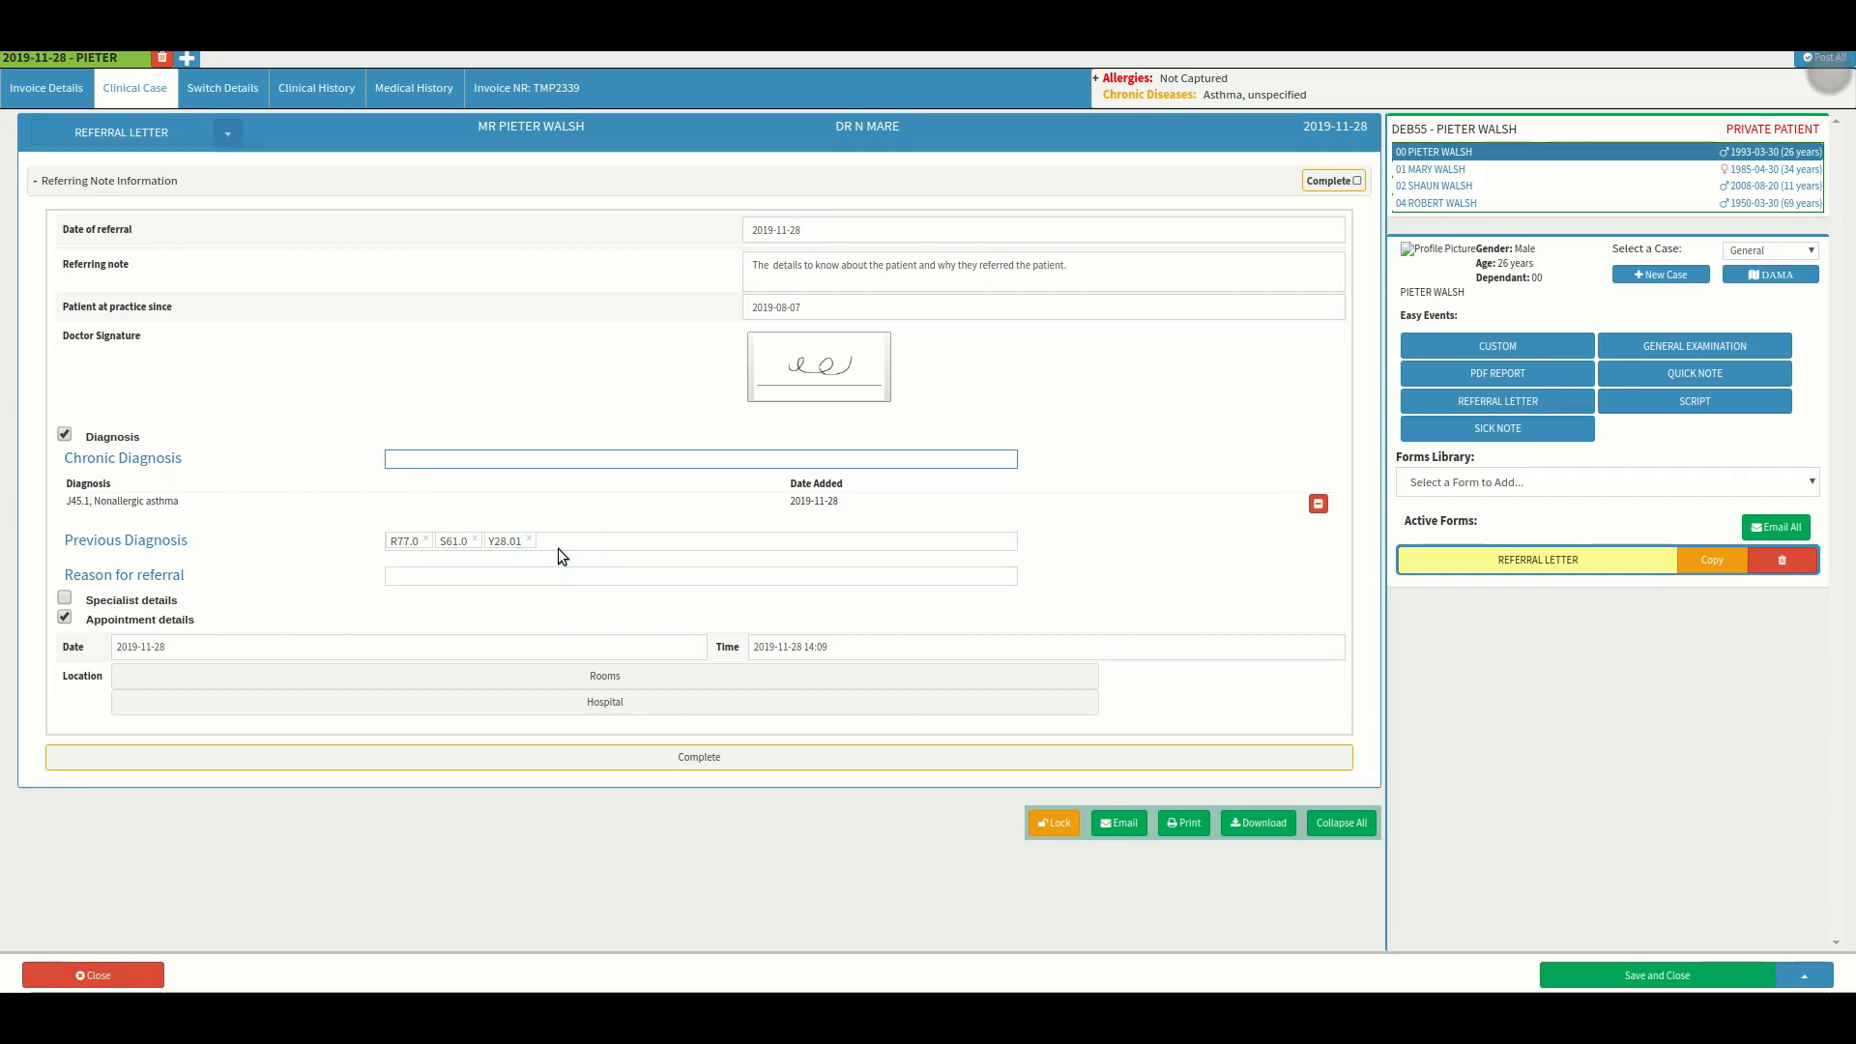
pyautogui.click(193, 578)
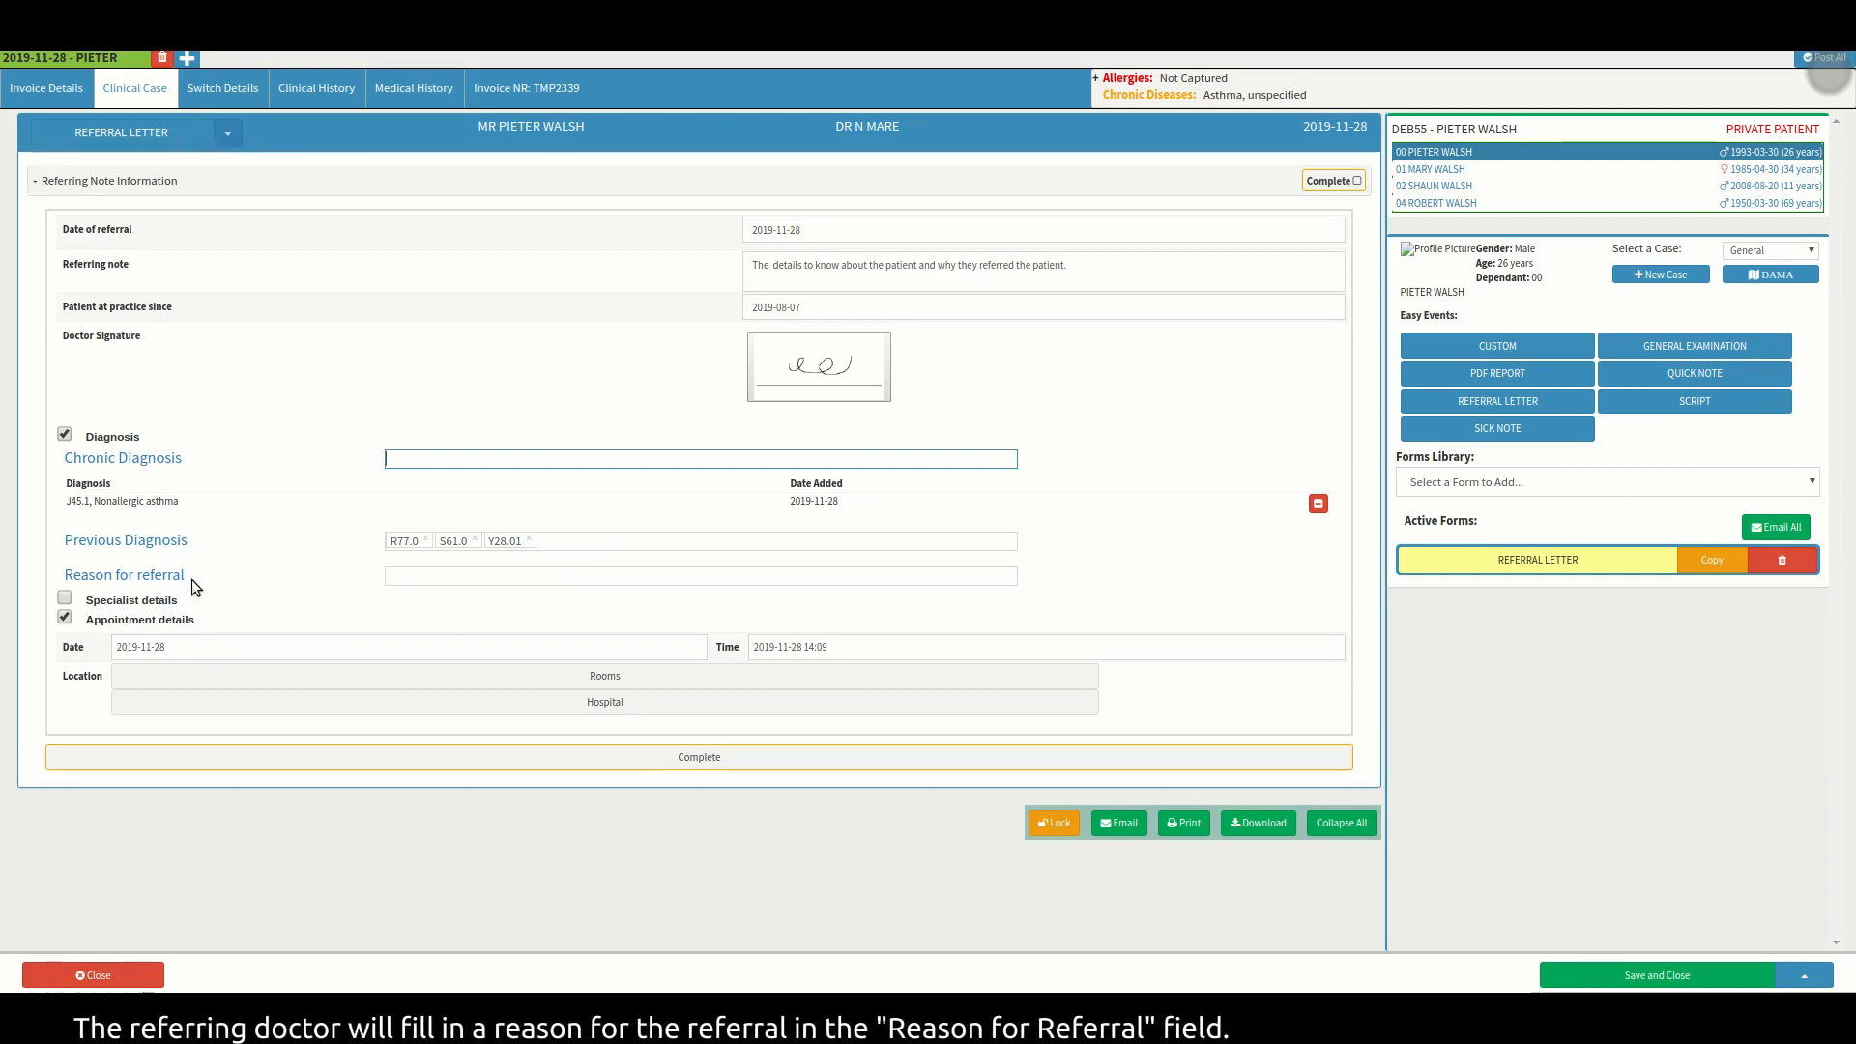
# Set J10 as the reason for referral.
pyautogui.click(421, 573)
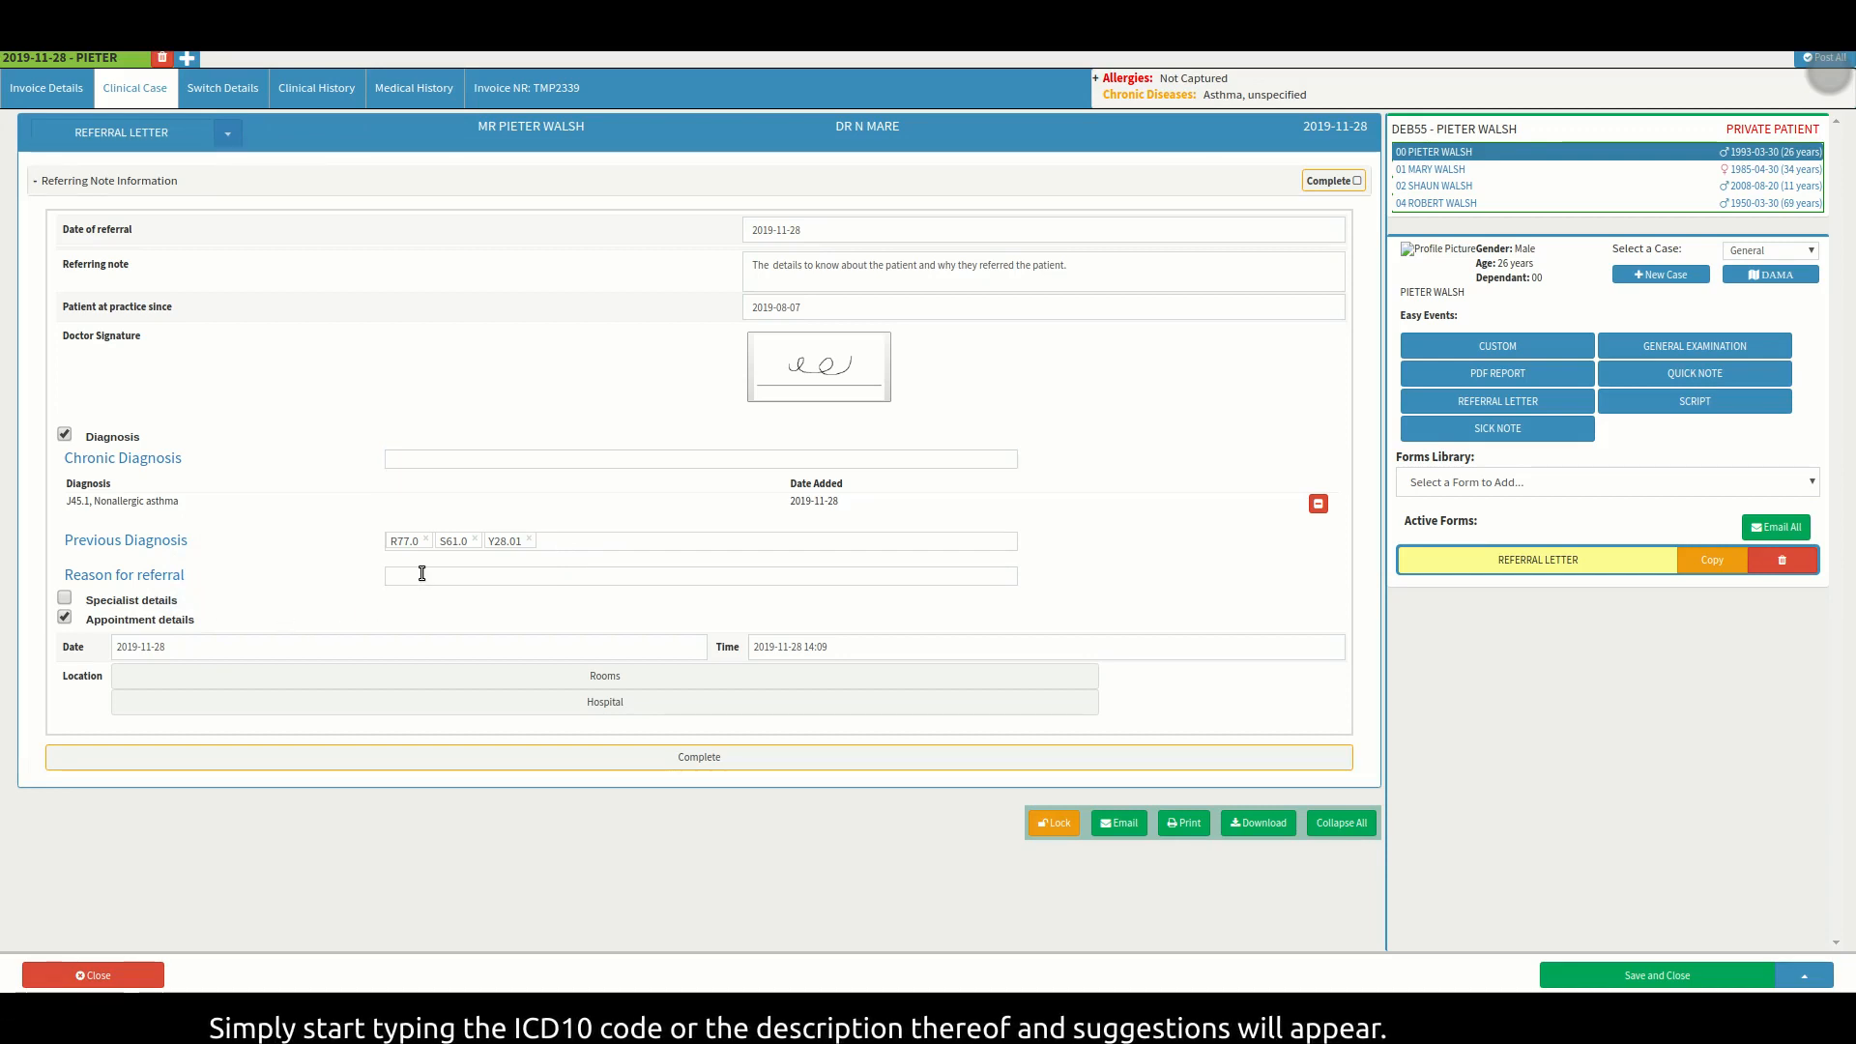
pyautogui.write('J10')
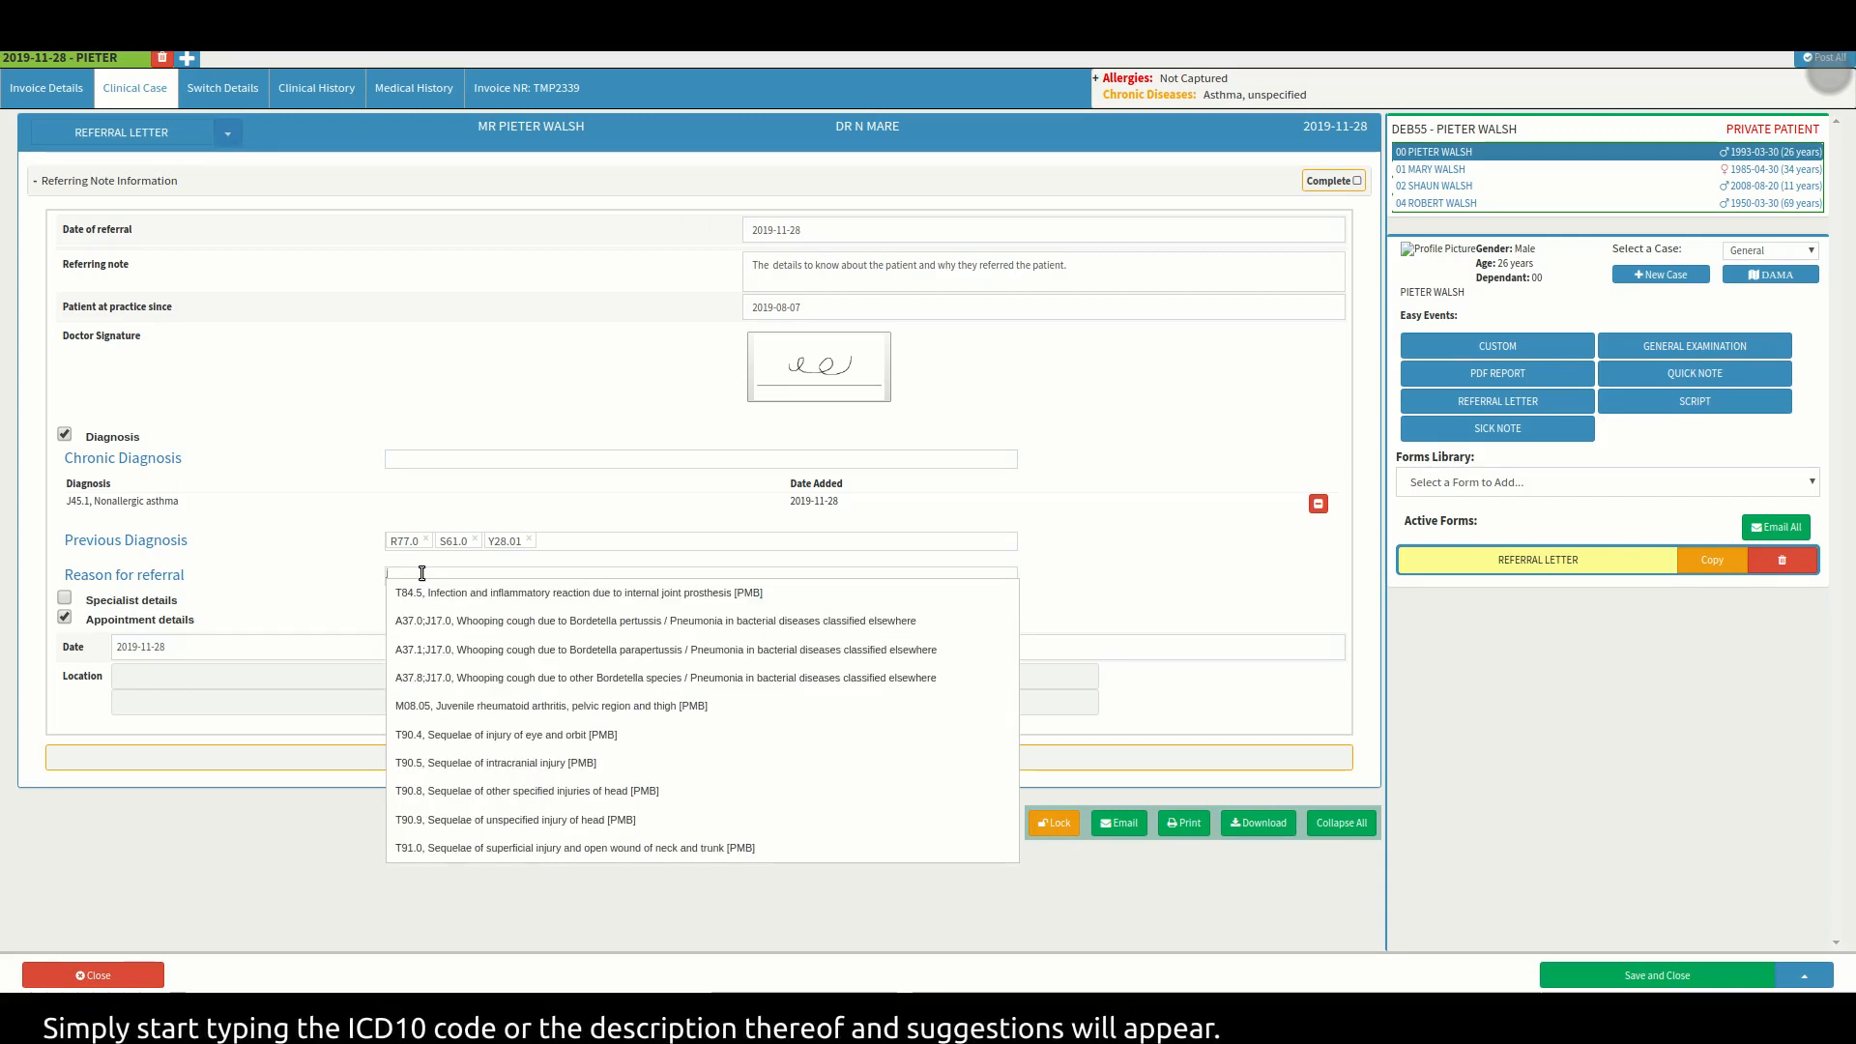
pyautogui.click(454, 591)
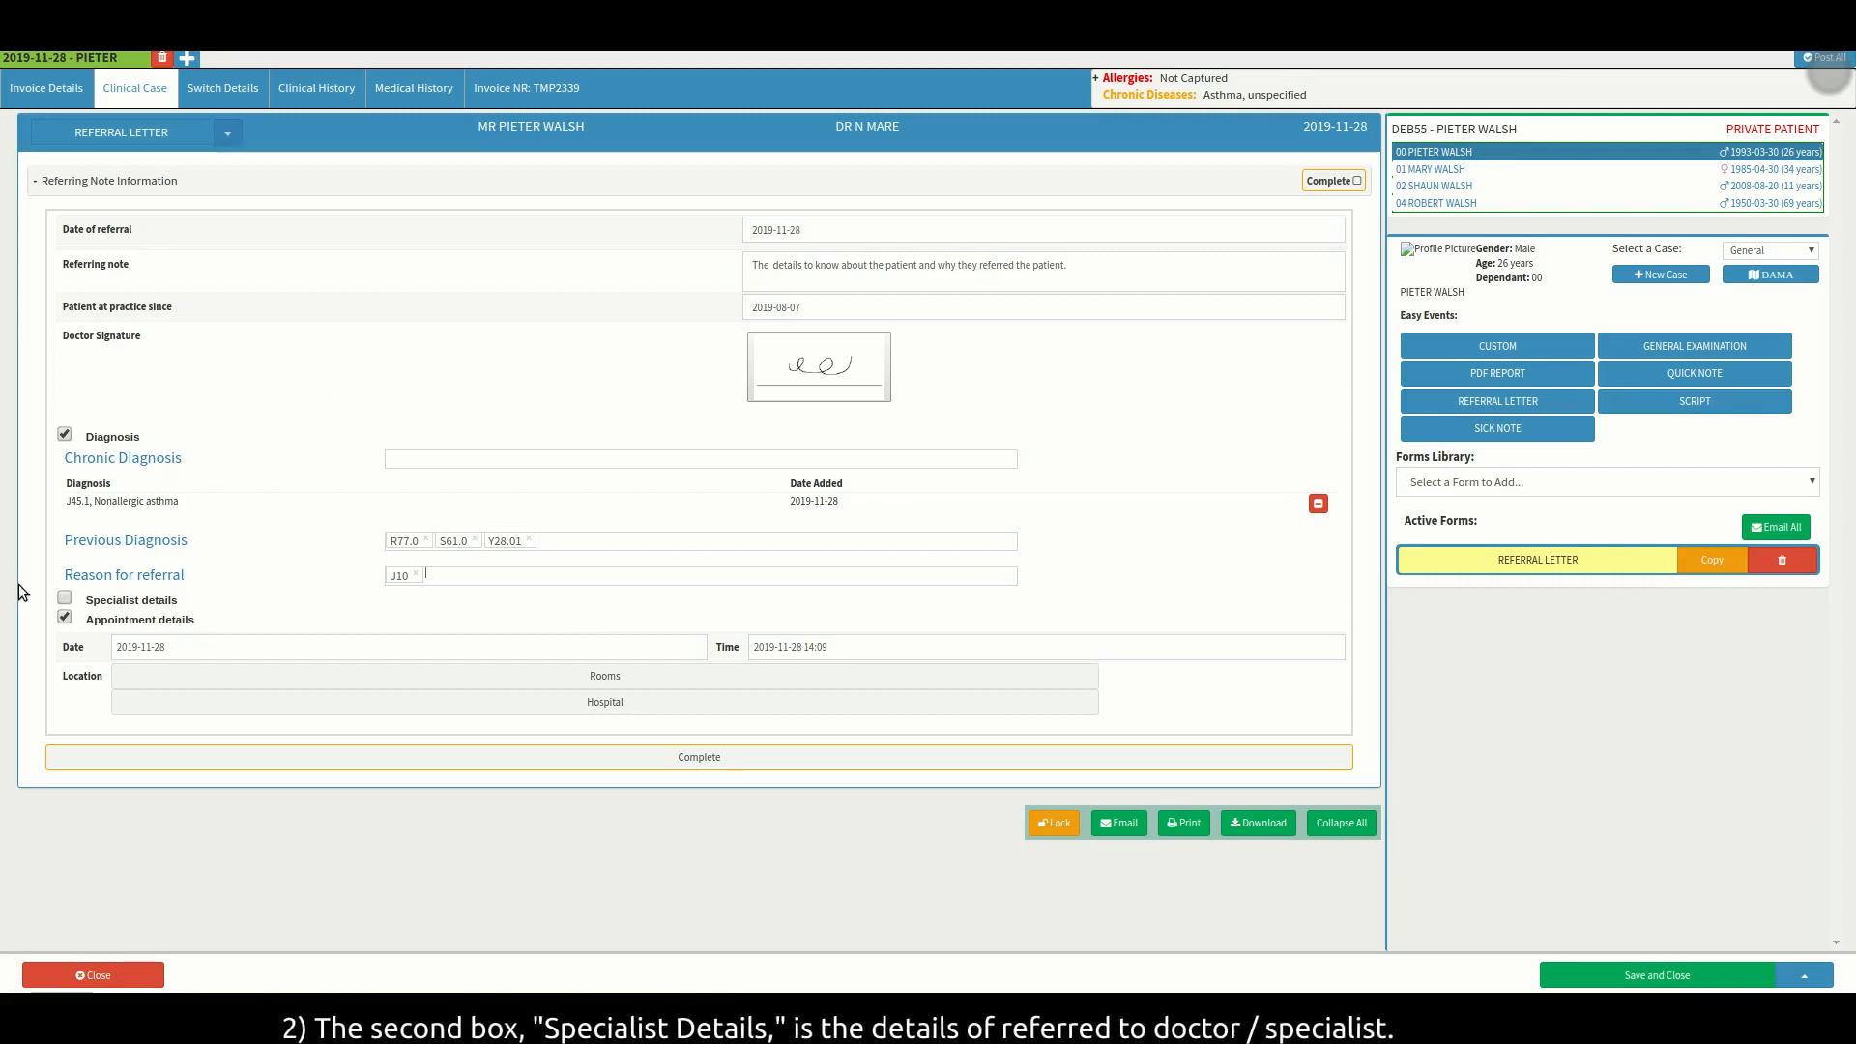
pyautogui.click(65, 600)
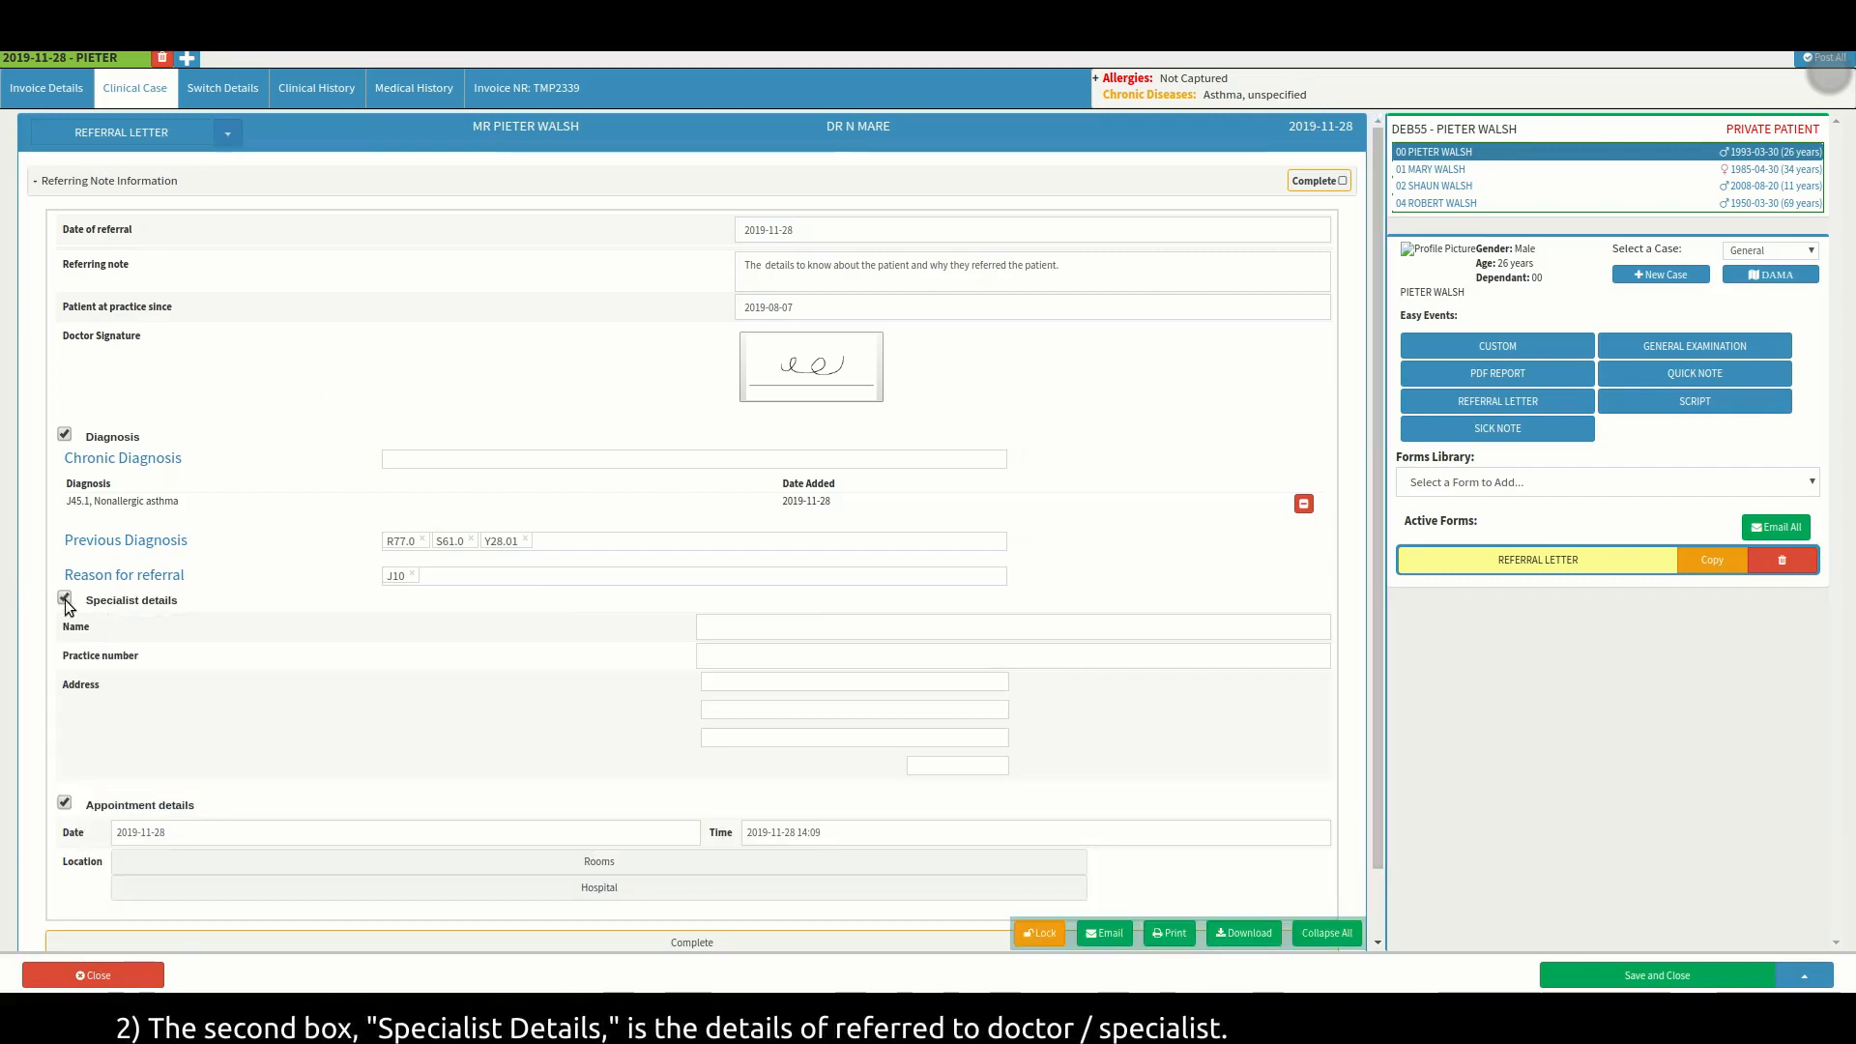
# Enable the appointment details (2019-11-28, 14:09) with Rooms as the location.
pyautogui.scroll(-2, 225, 603)
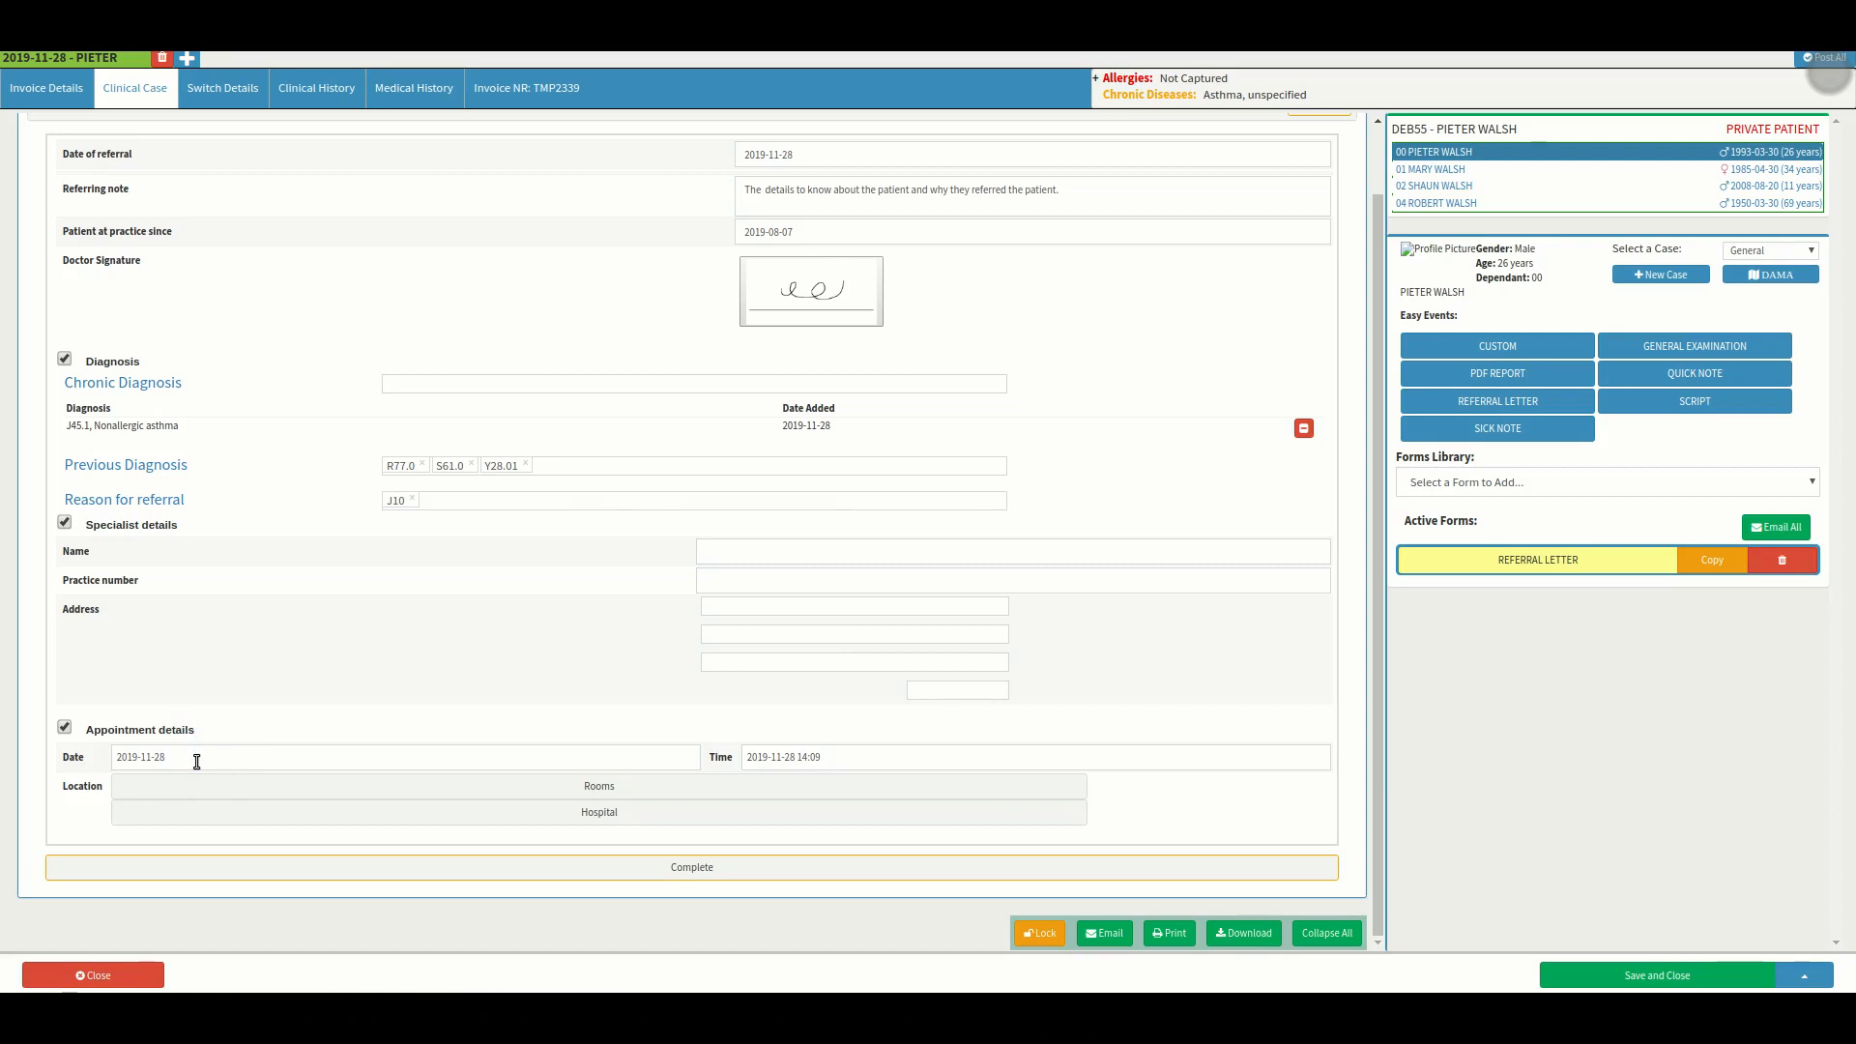
pyautogui.click(840, 760)
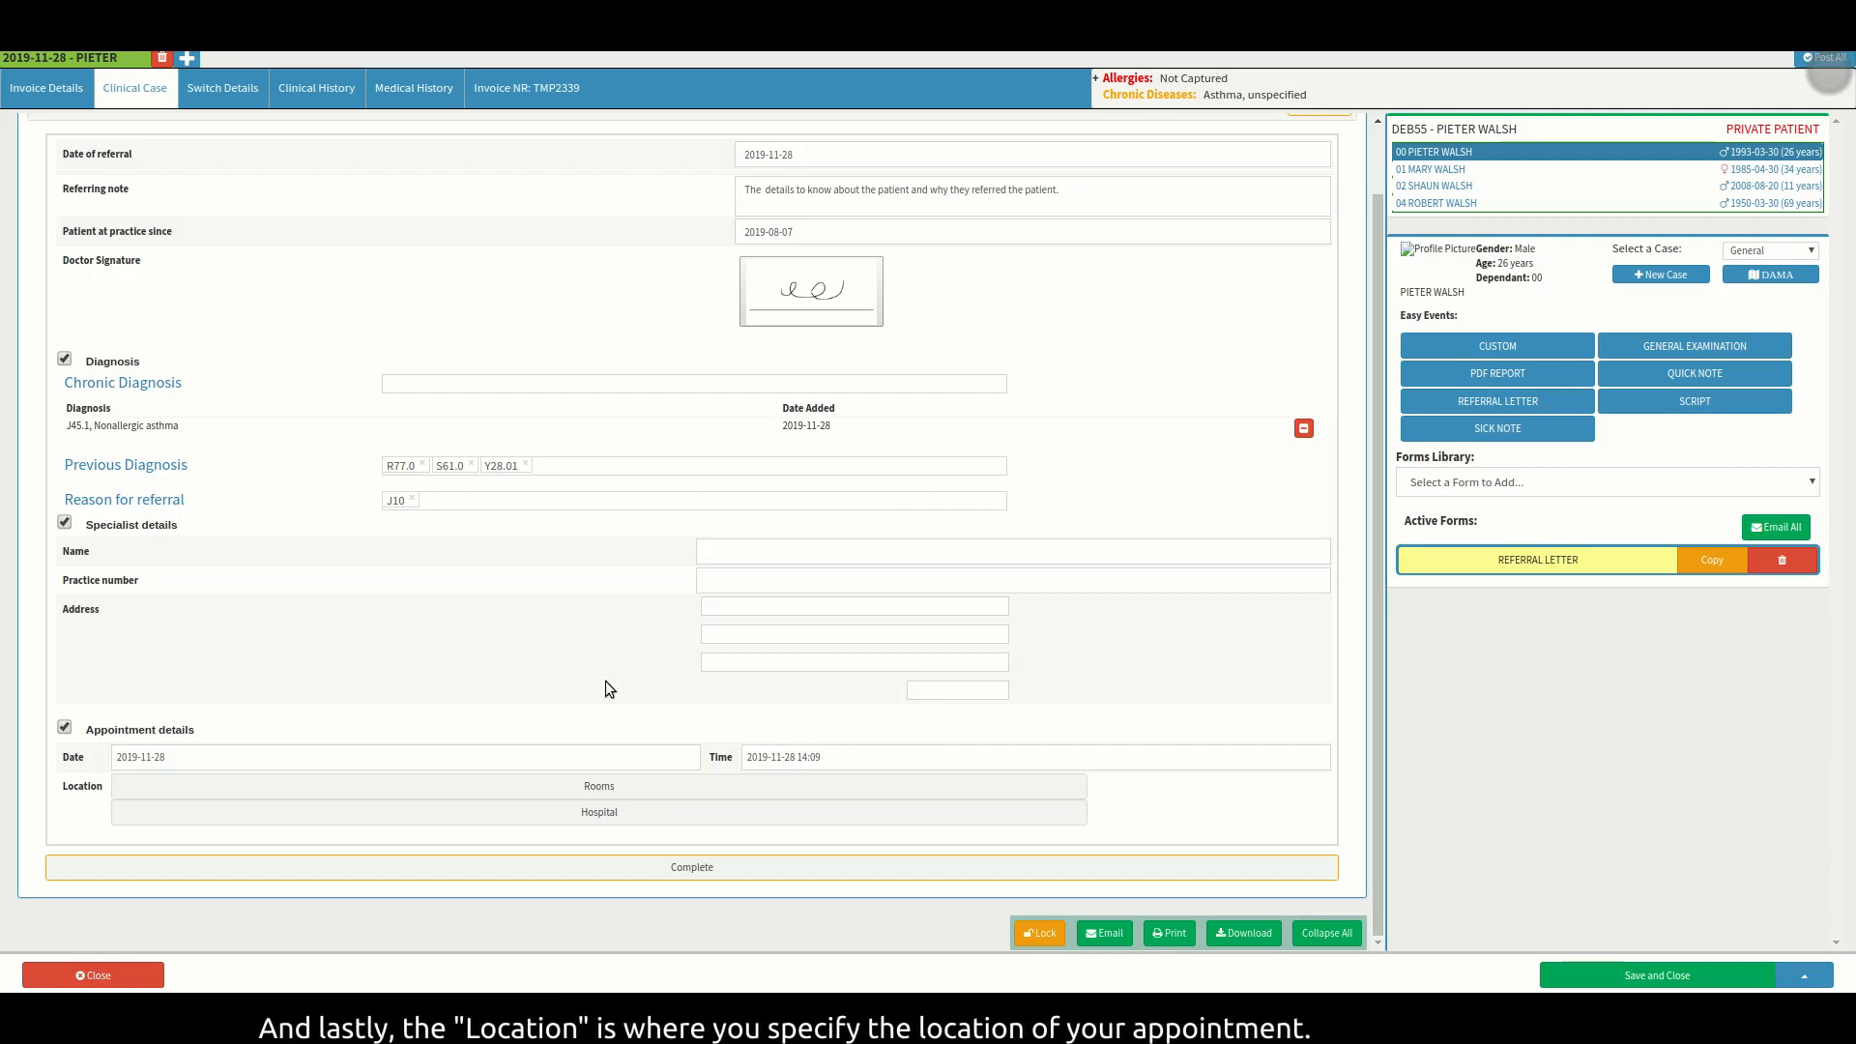
pyautogui.click(76, 802)
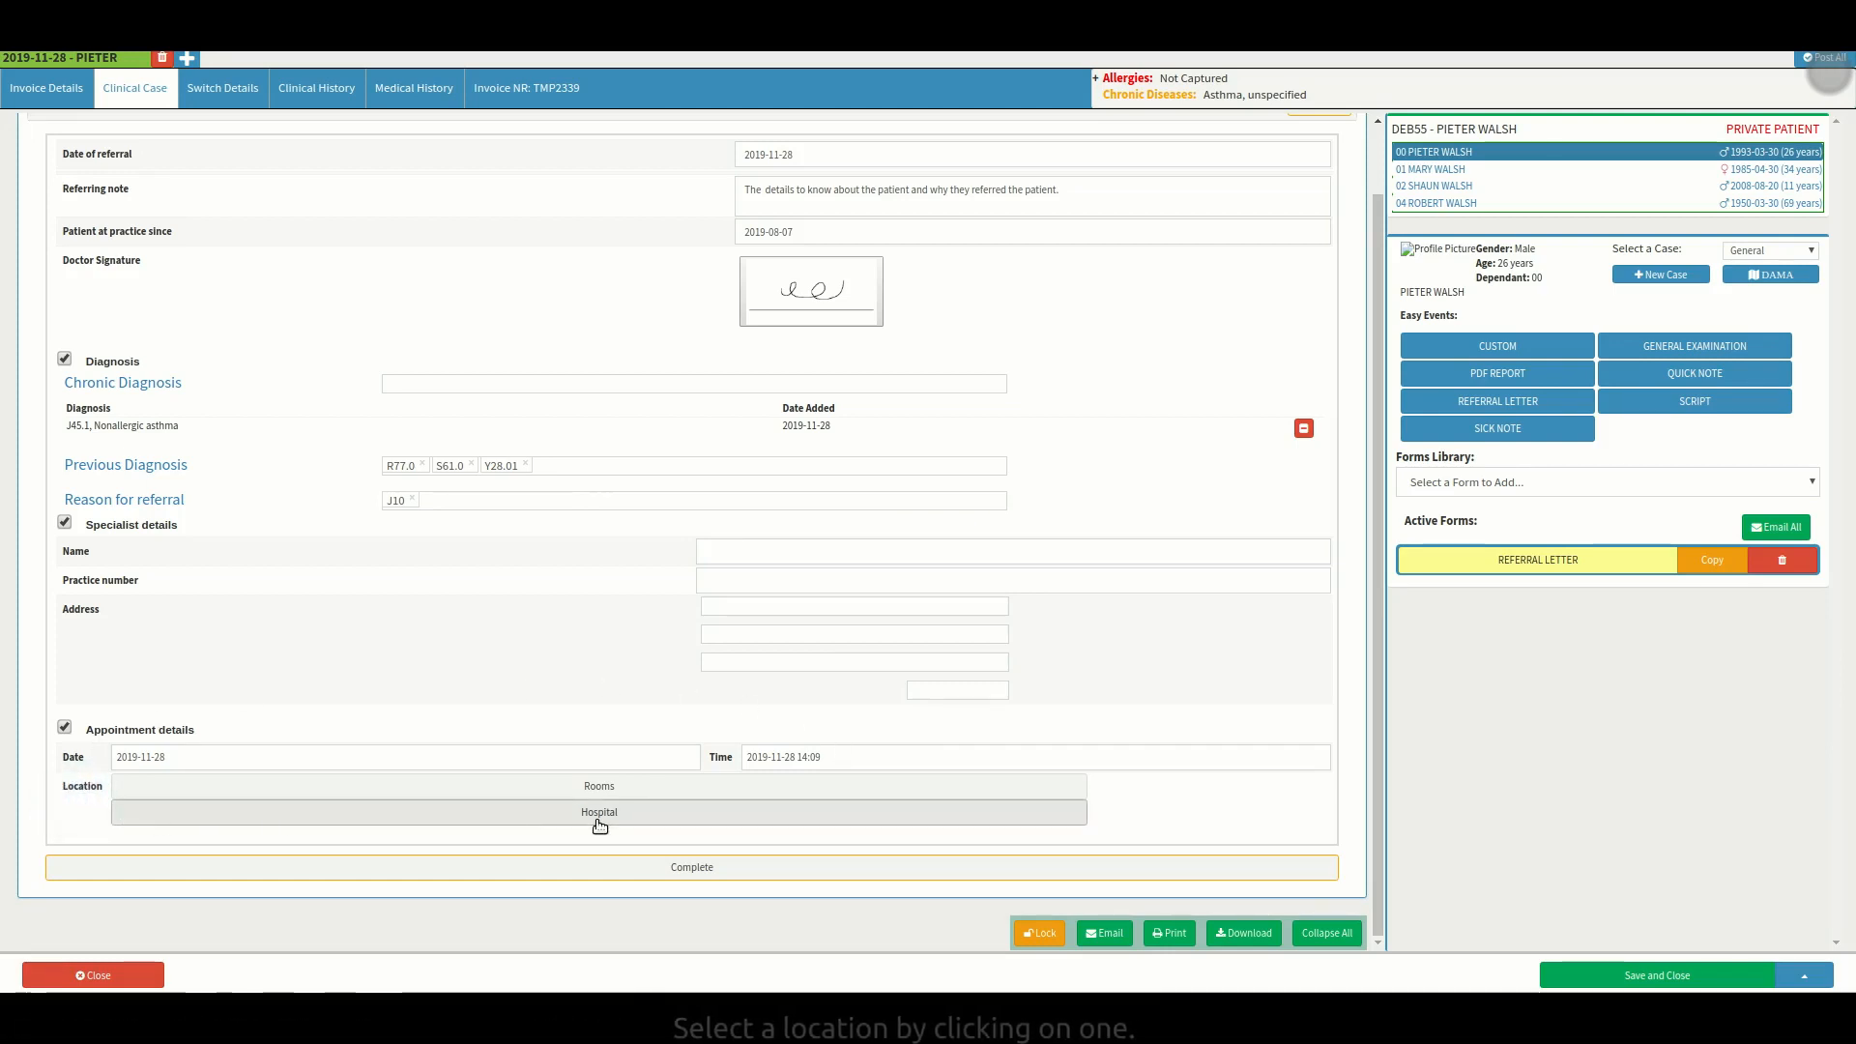
pyautogui.click(736, 791)
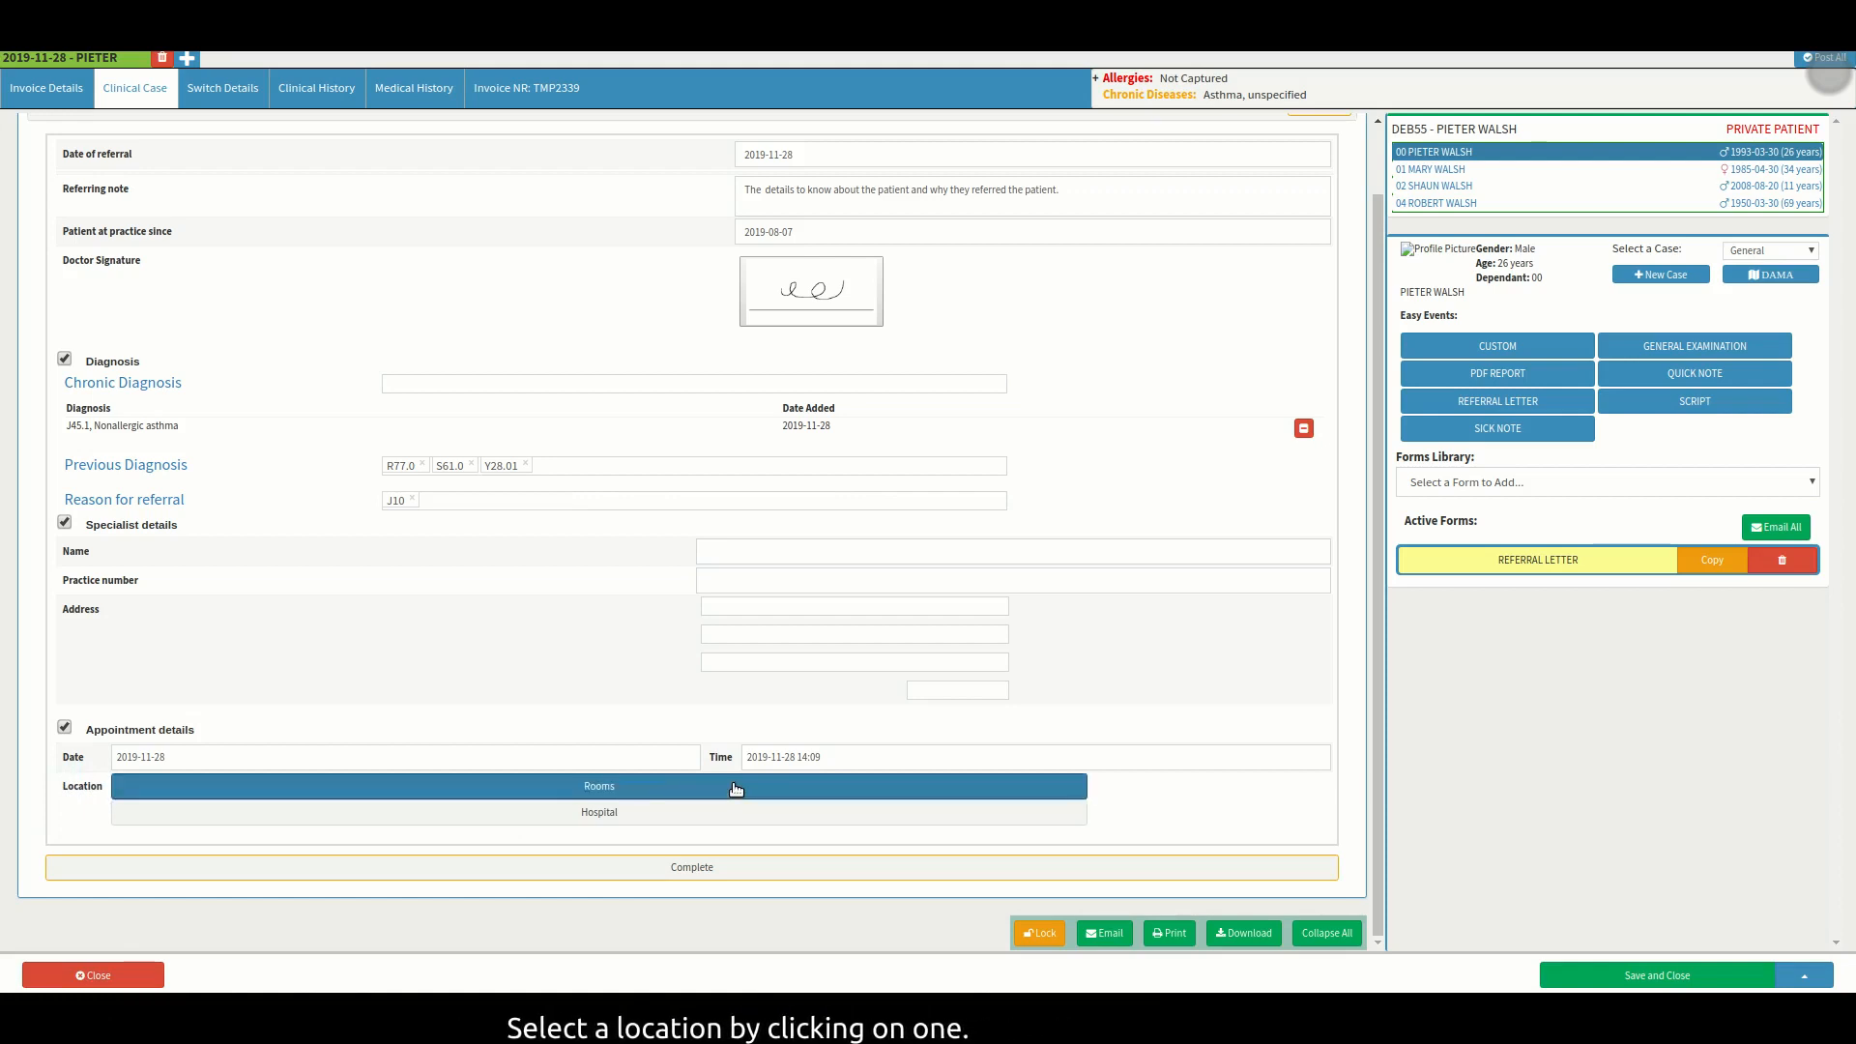
pyautogui.scroll(1, 736, 791)
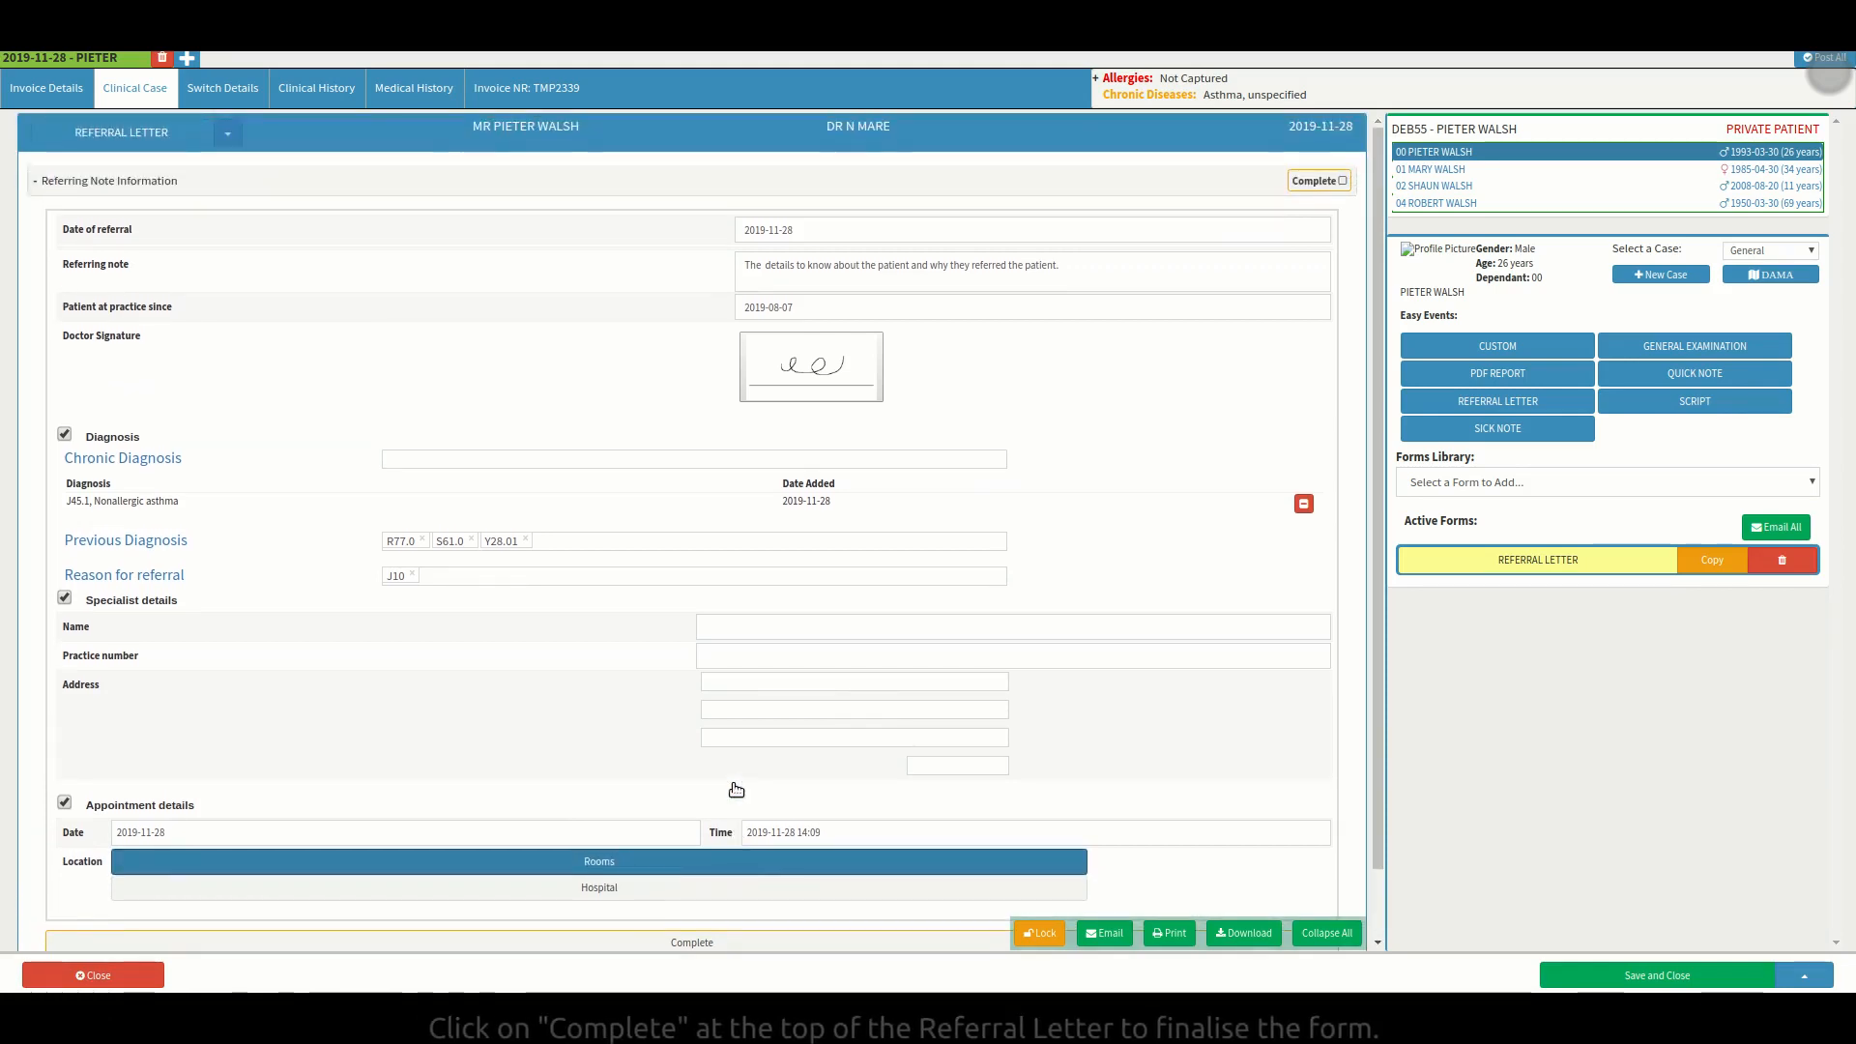
# Mark the referral letter Complete, collapse it, and save and close back to the 28 Nov 2019 diary.
pyautogui.click(1322, 189)
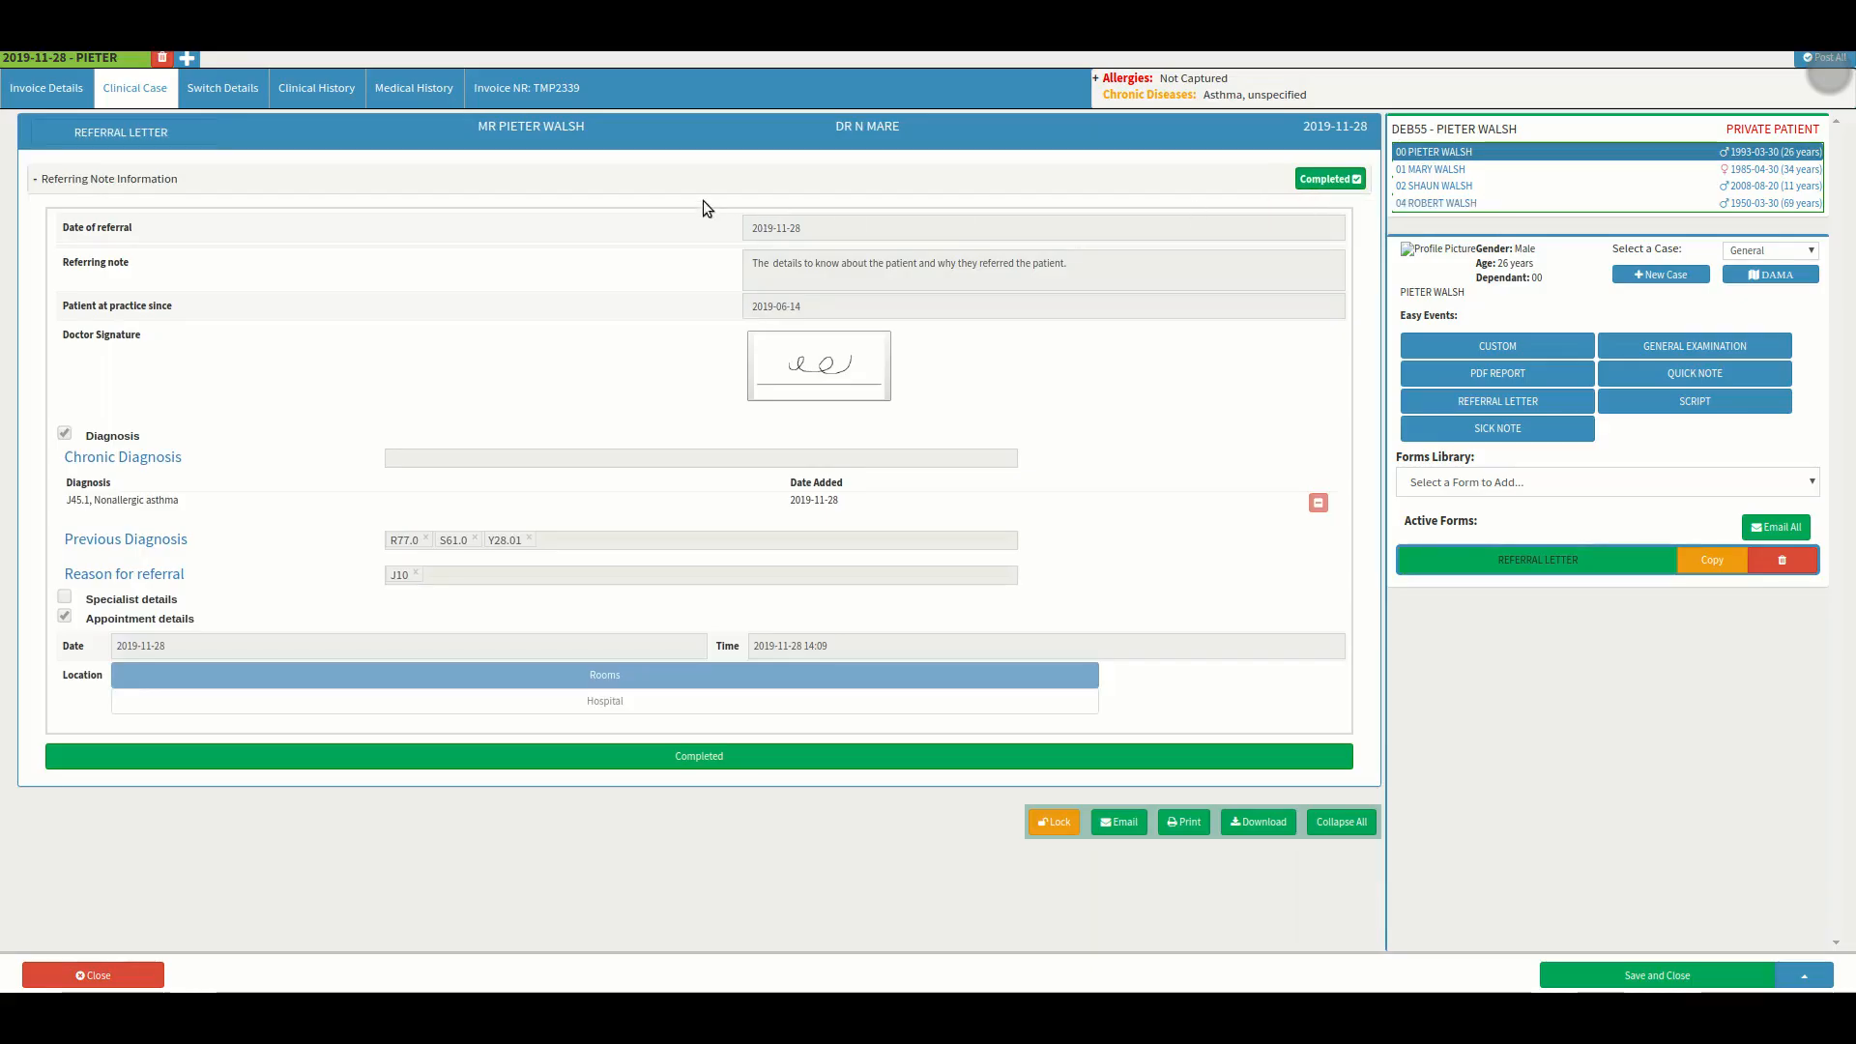
pyautogui.click(689, 188)
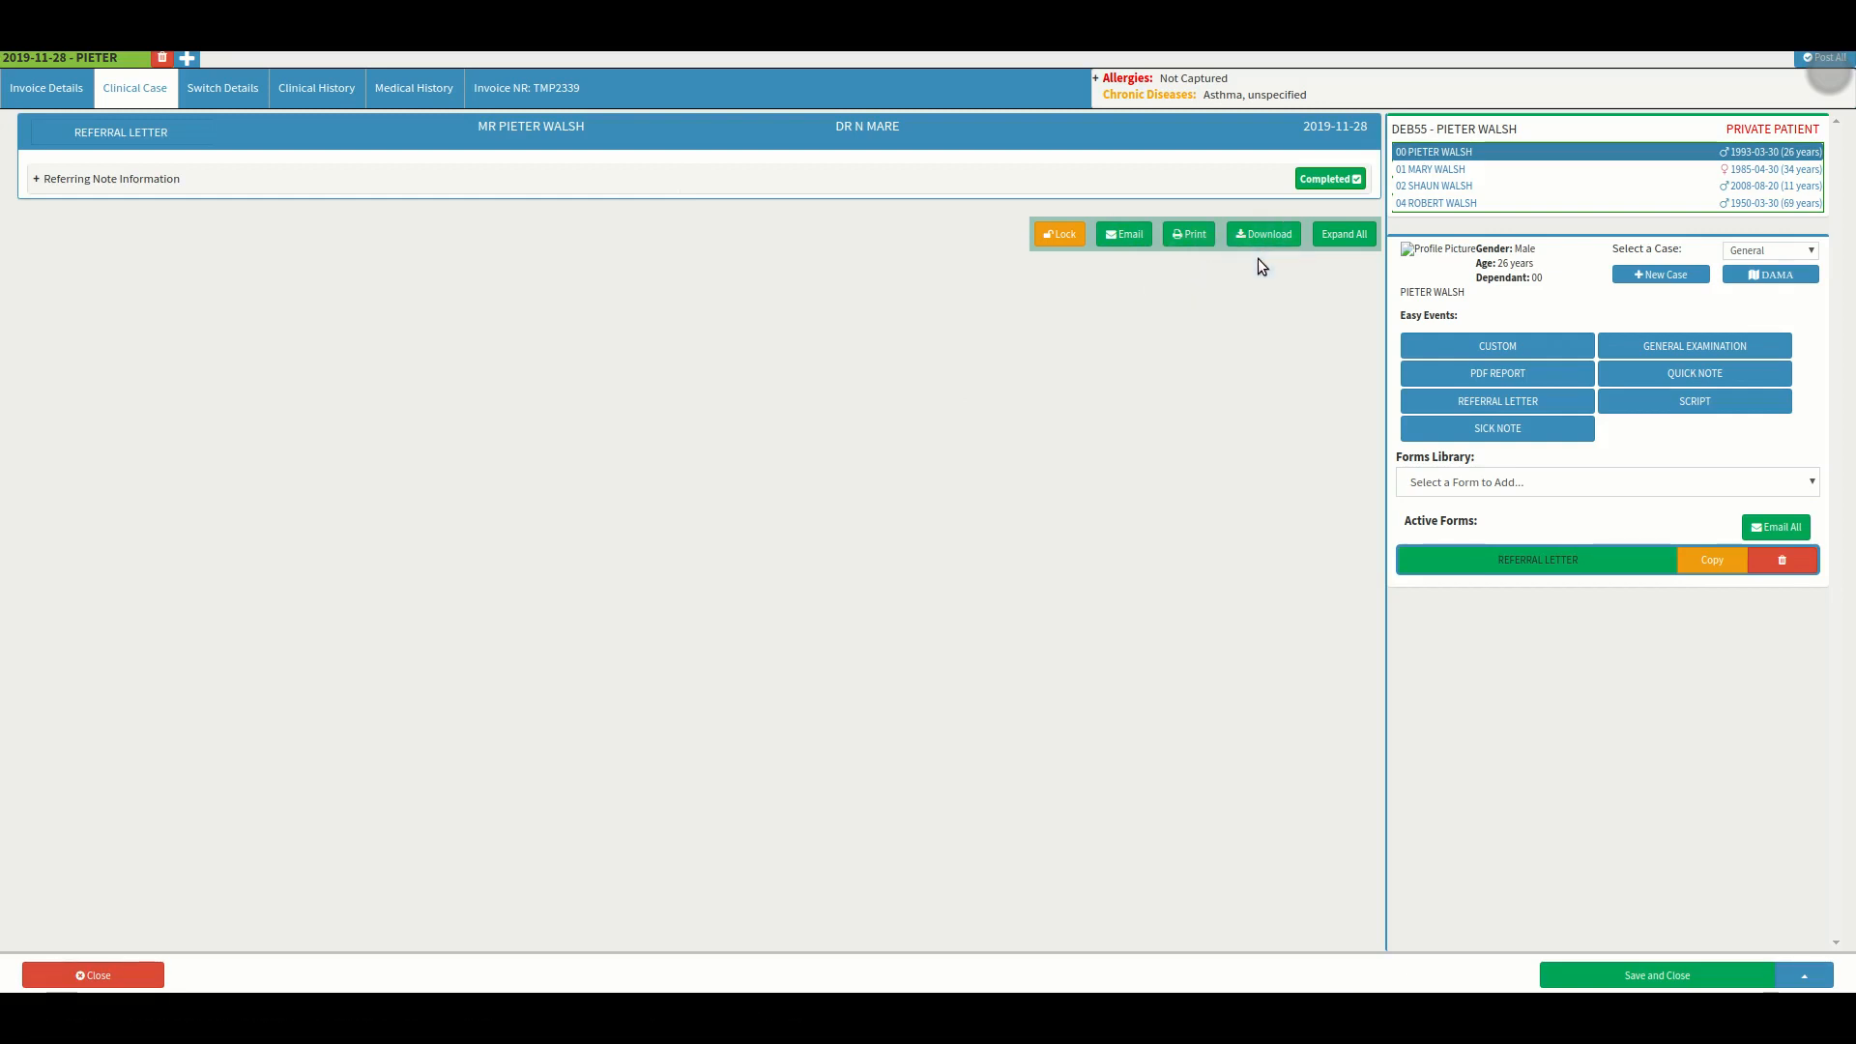
pyautogui.click(1663, 975)
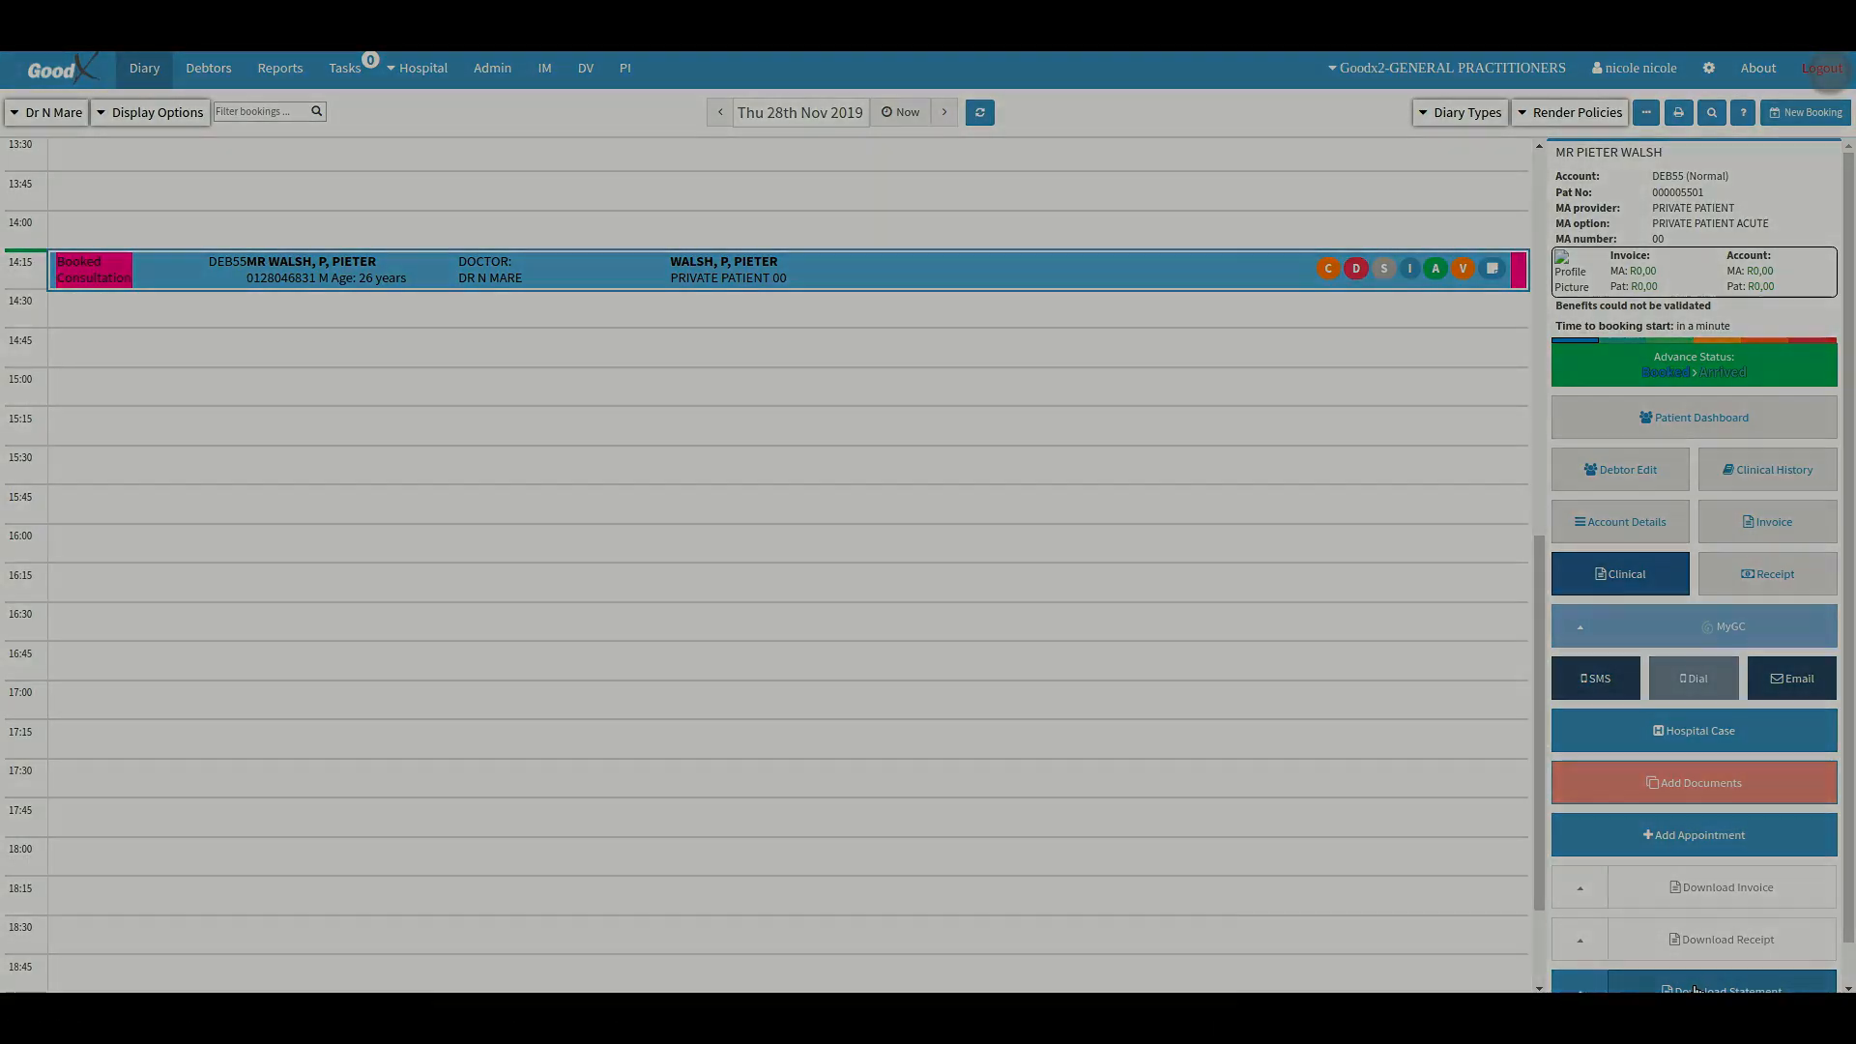